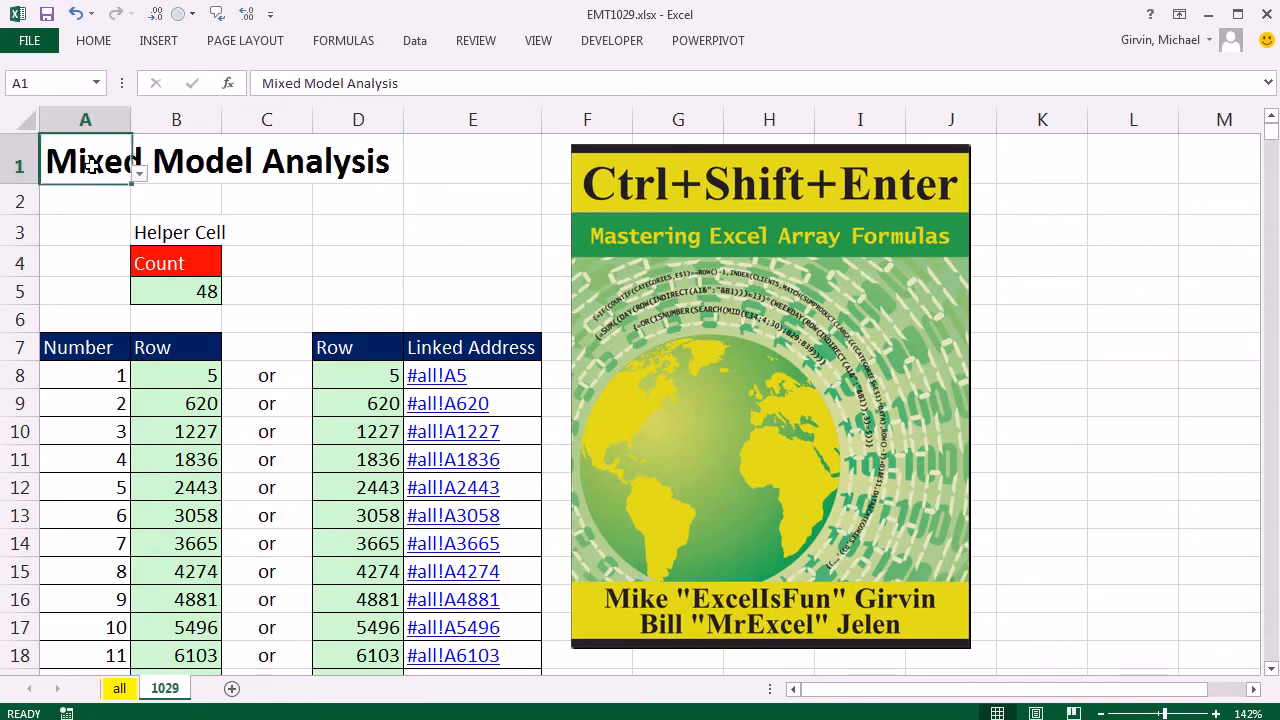
View the source data on the all sheet and clear the Count helper cell B5 on sheet 1029.
click(119, 688)
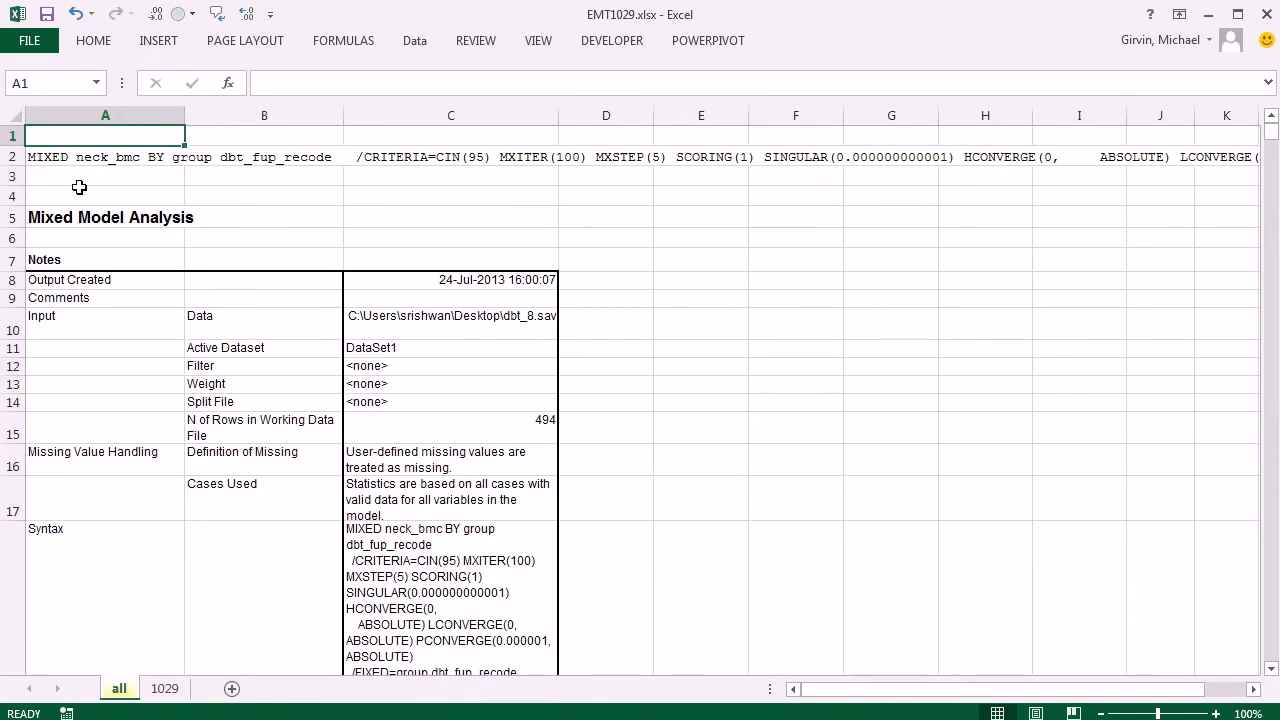
click(165, 688)
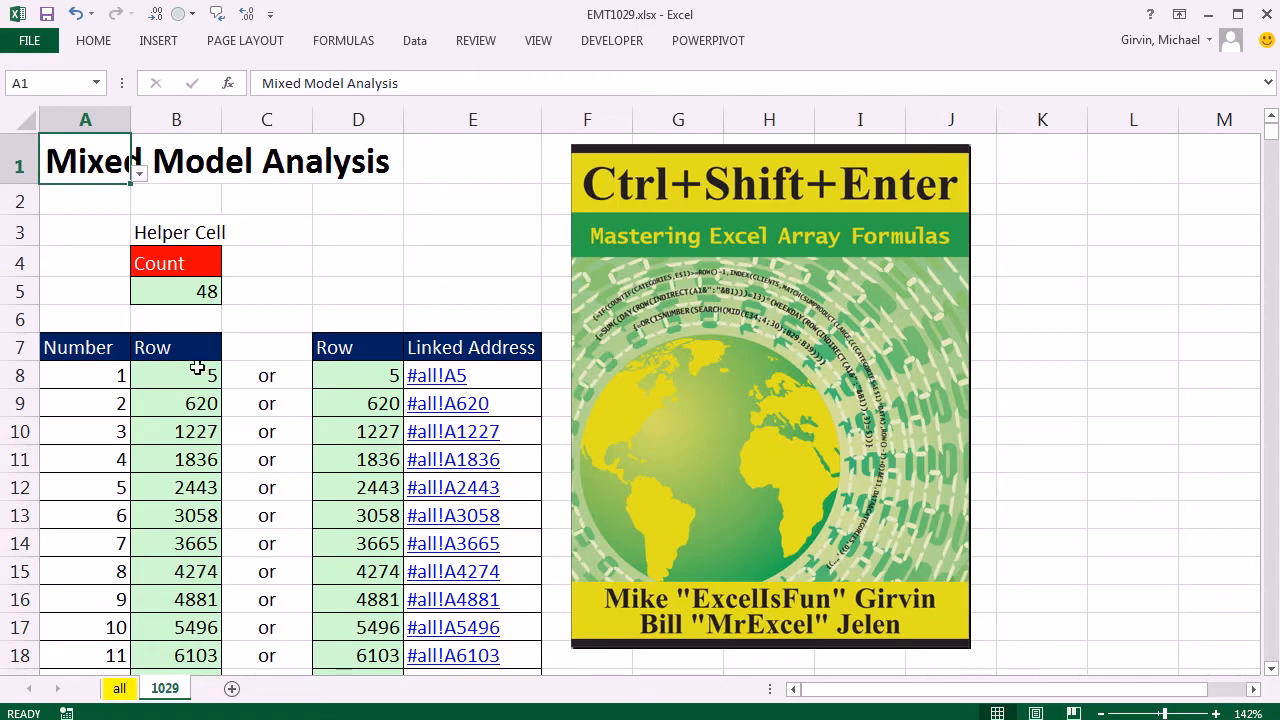
click(181, 293)
key(Delete)
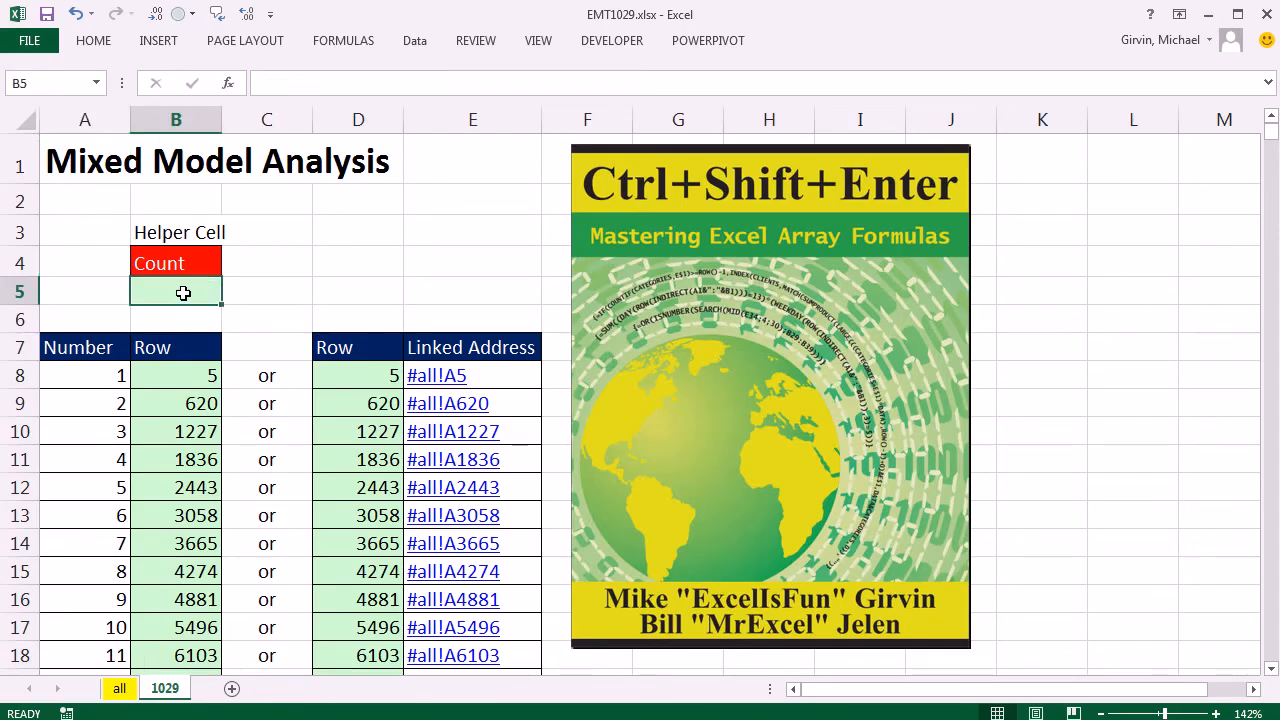
Inspect the SMALL formula in B8 and look through the row numbers and errors down column B.
double_click(167, 375)
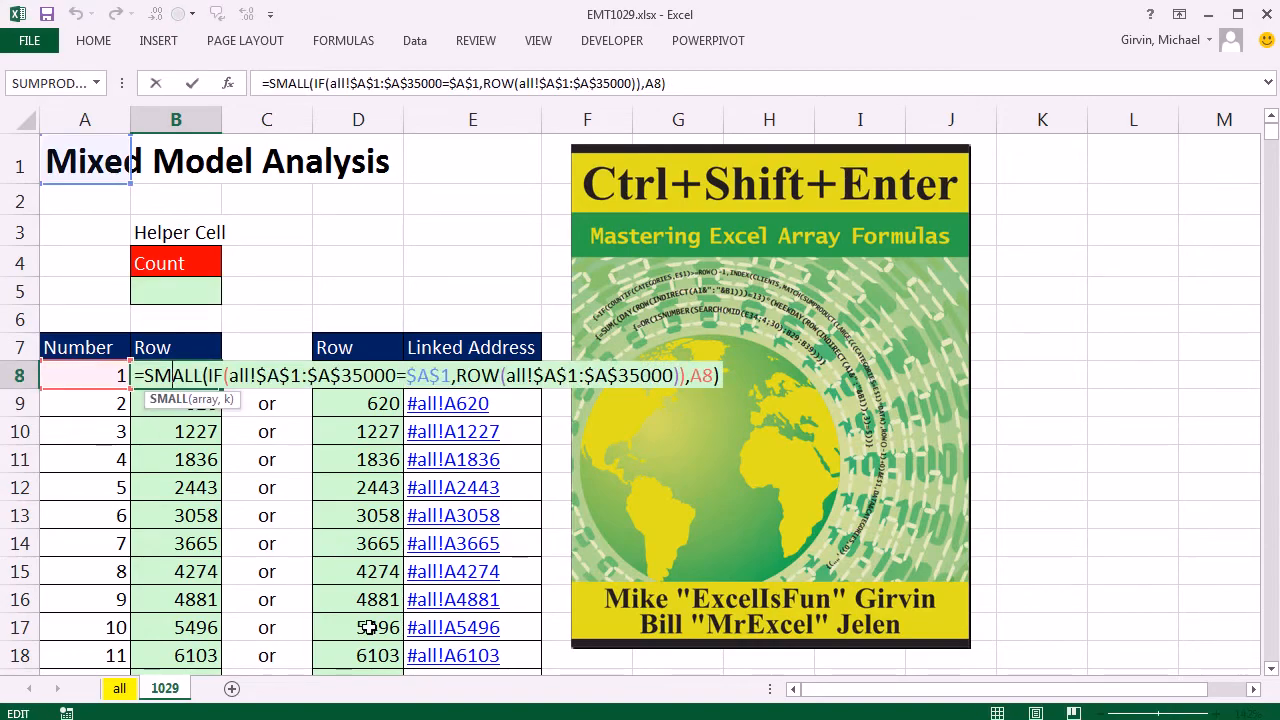
key(ctrl+Return)
click(109, 151)
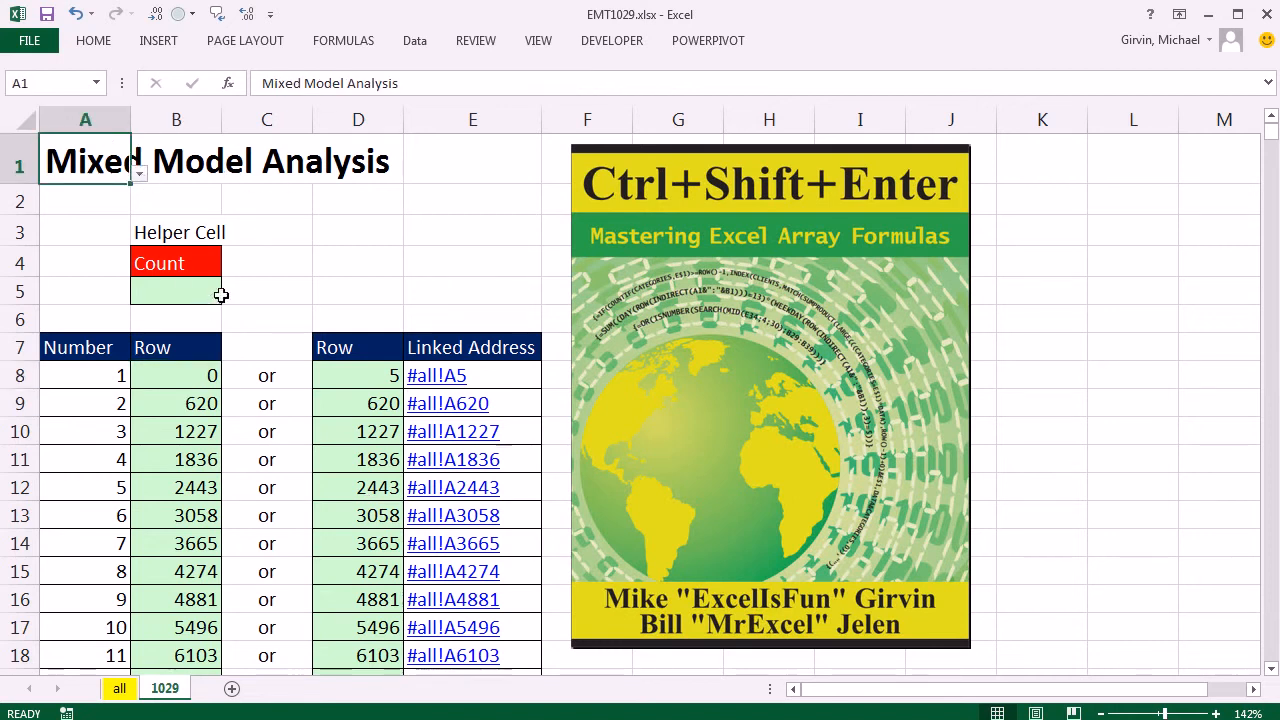
scroll(218, 301, down, 17)
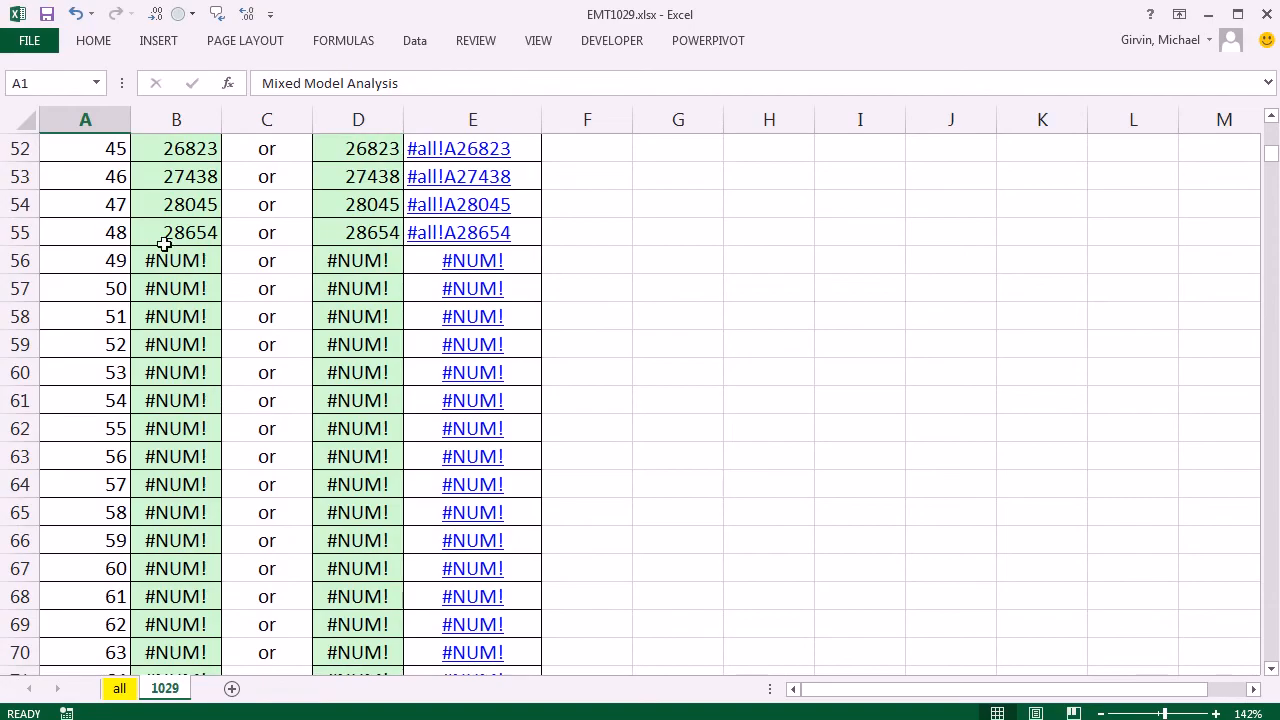
scroll(131, 460, up, 9)
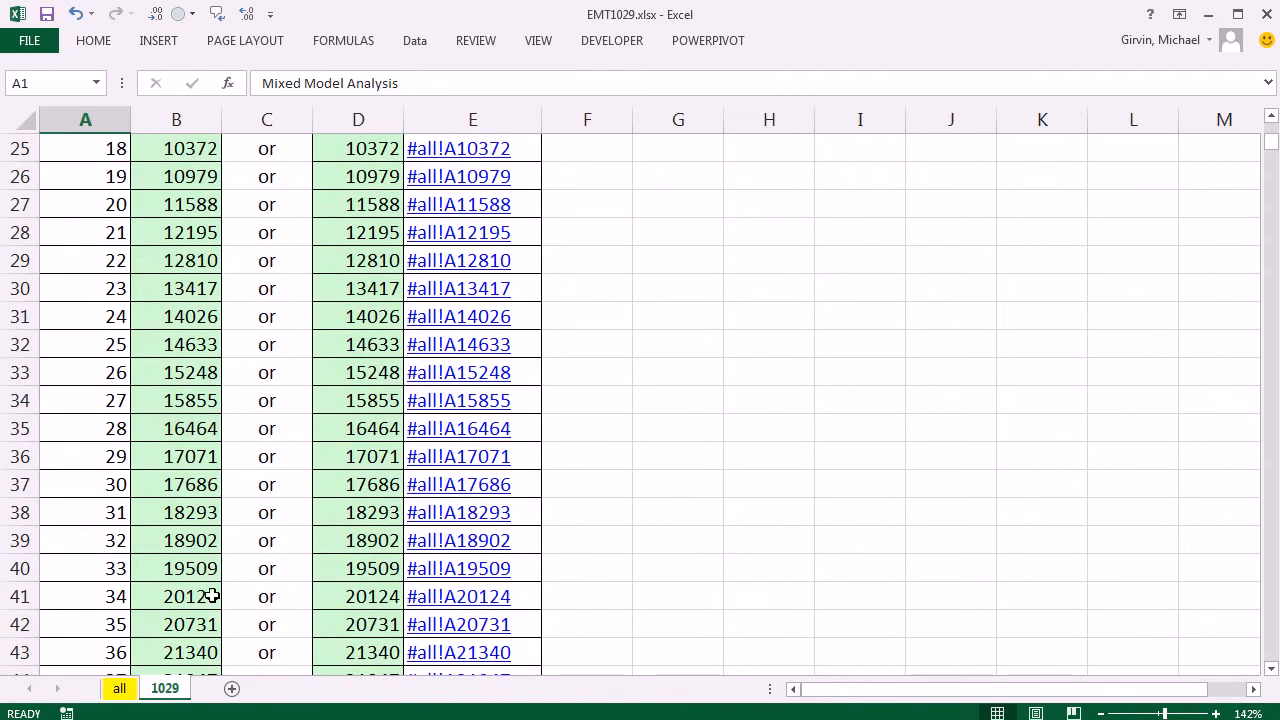
scroll(486, 605, up, 8)
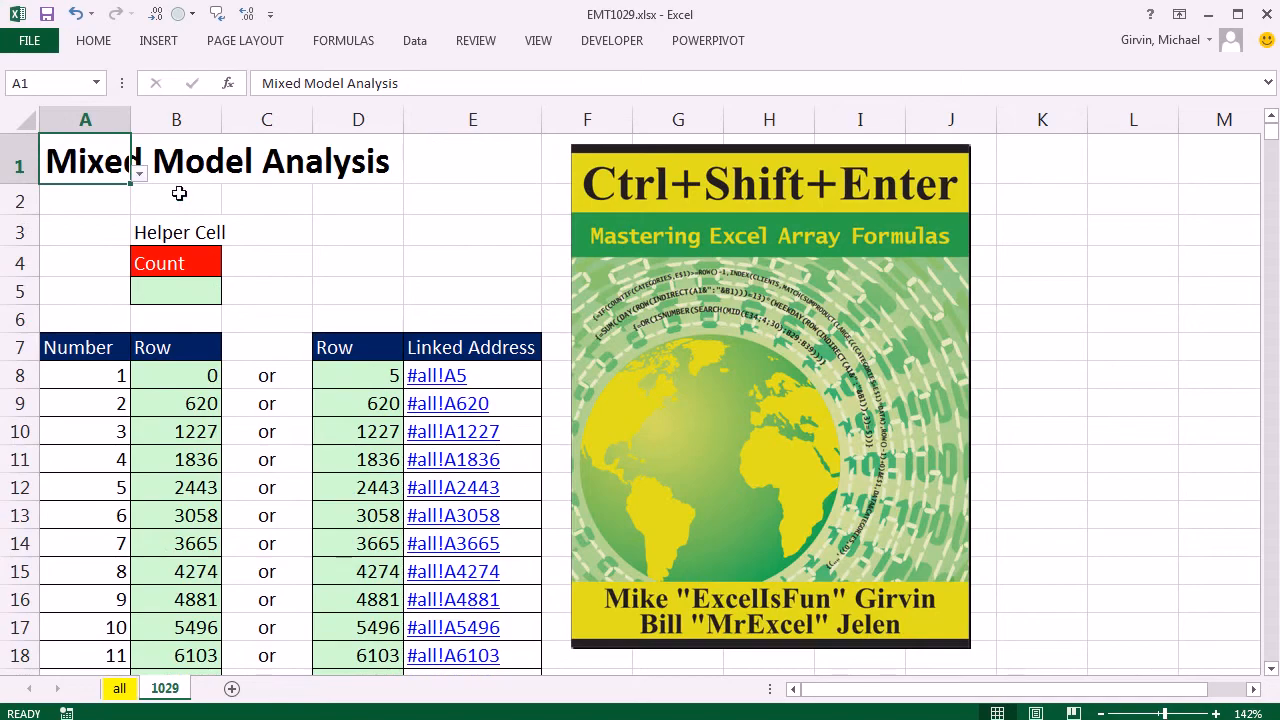
Choose Fixed Effects as the lookup title in A1 and review the row numbers down the list.
click(139, 173)
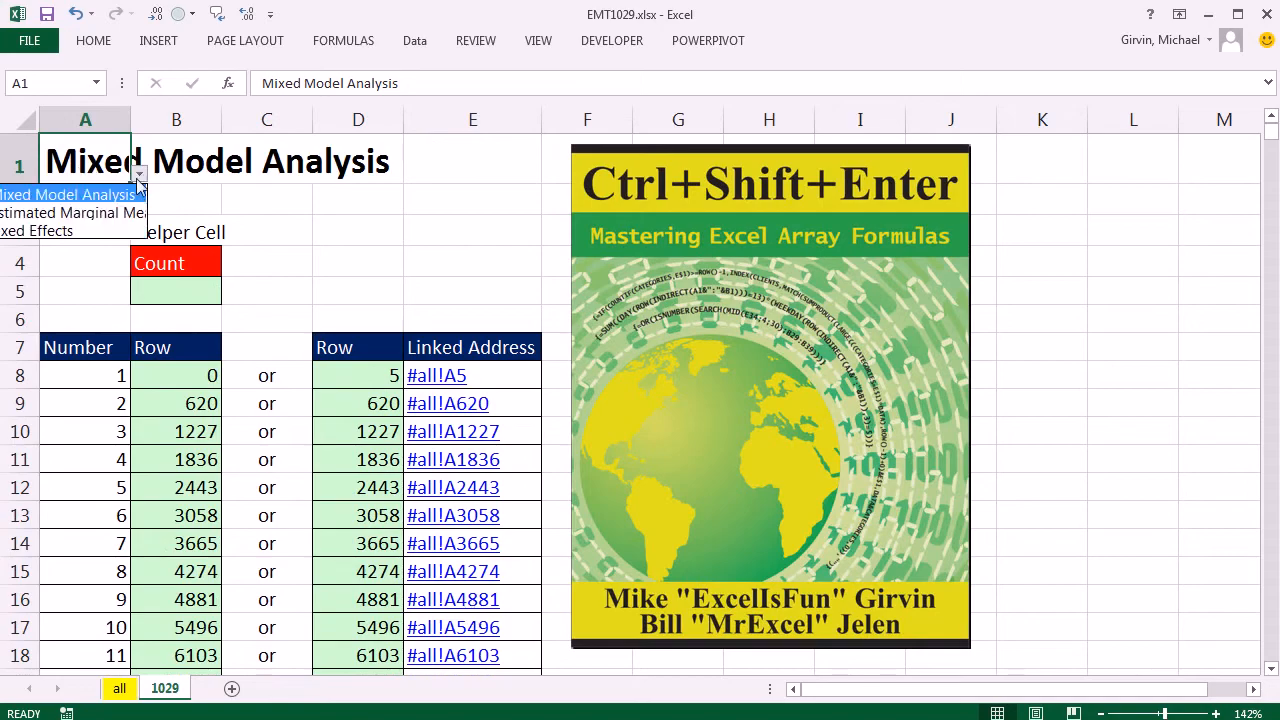
click(71, 231)
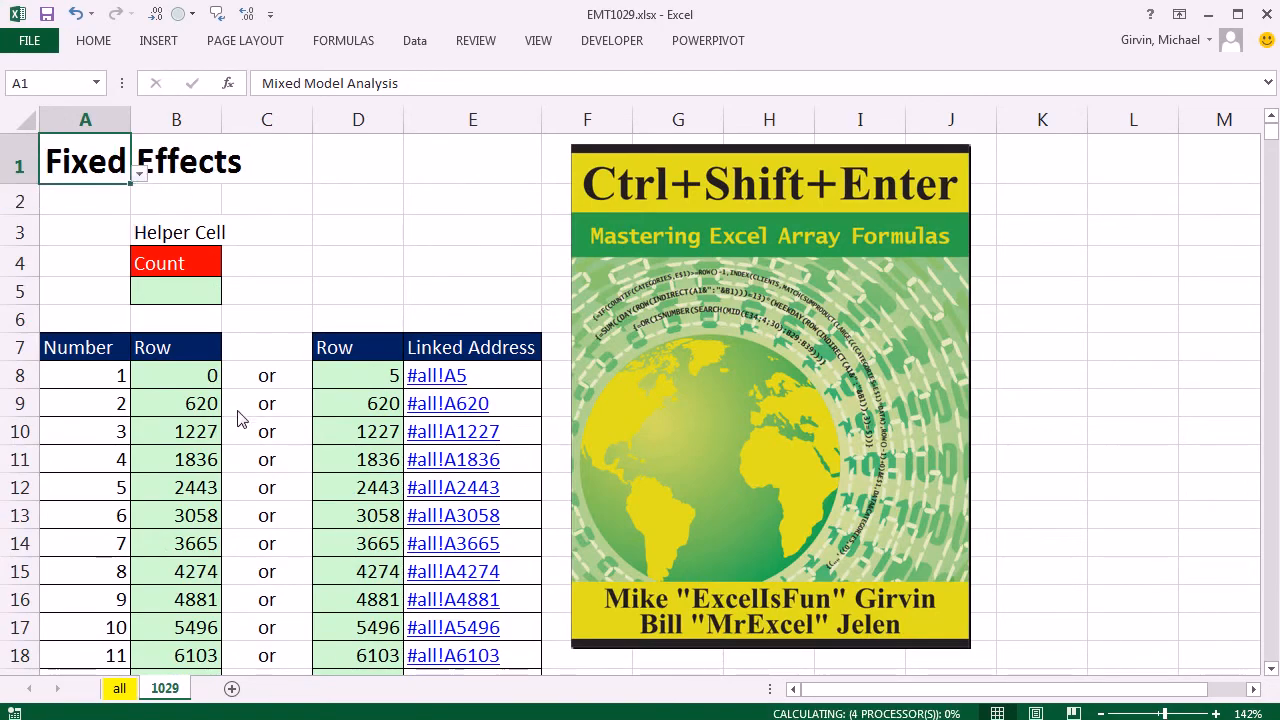
scroll(183, 449, down, 20)
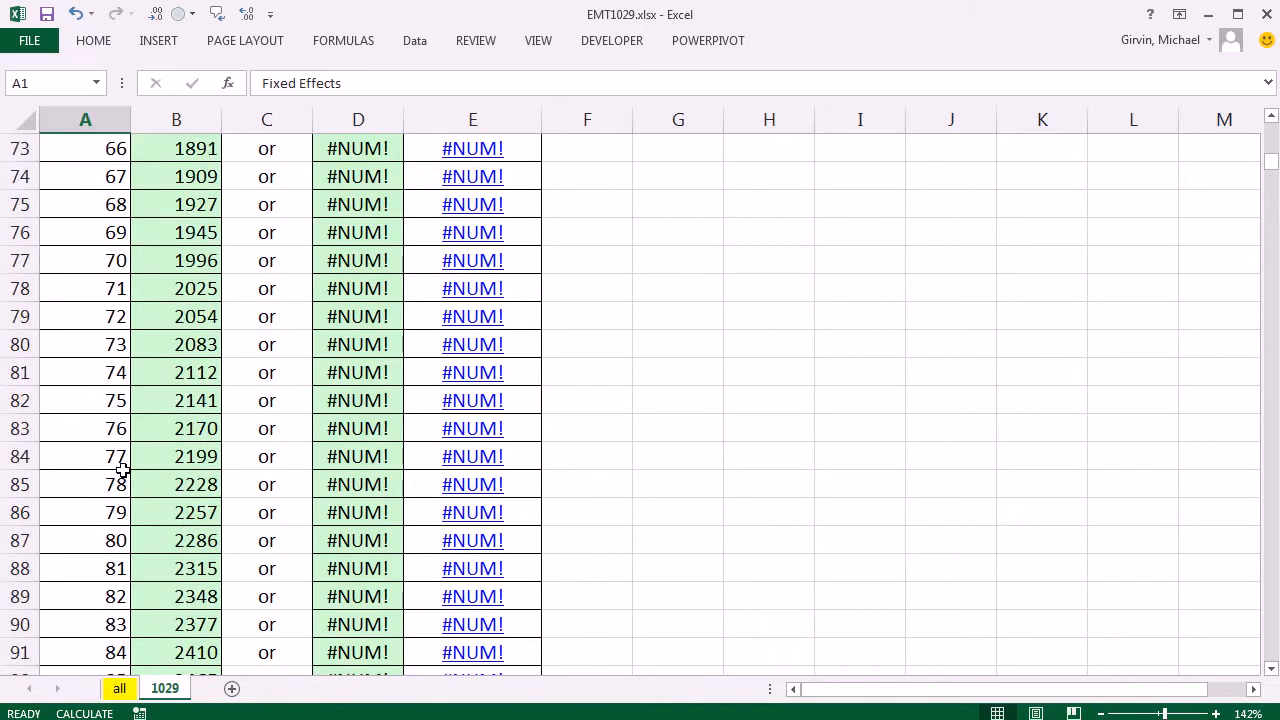
scroll(120, 470, down, 6)
scroll(120, 468, down, 20)
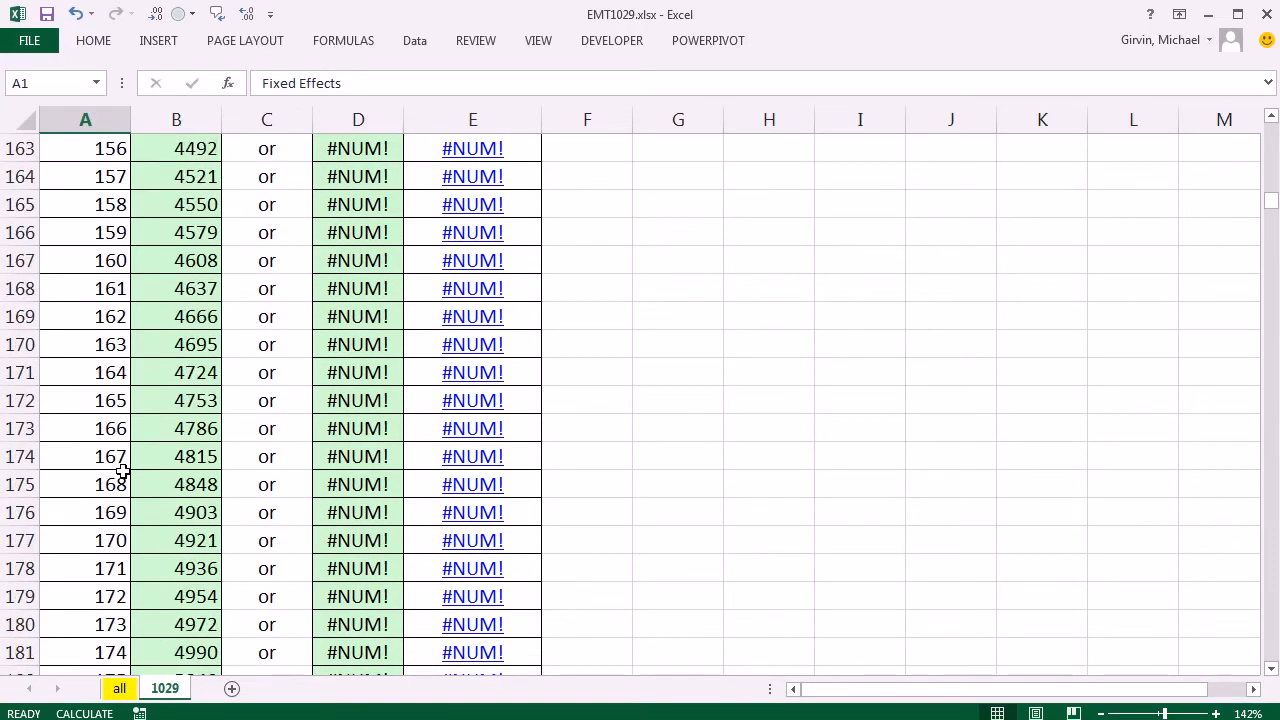
scroll(120, 468, down, 17)
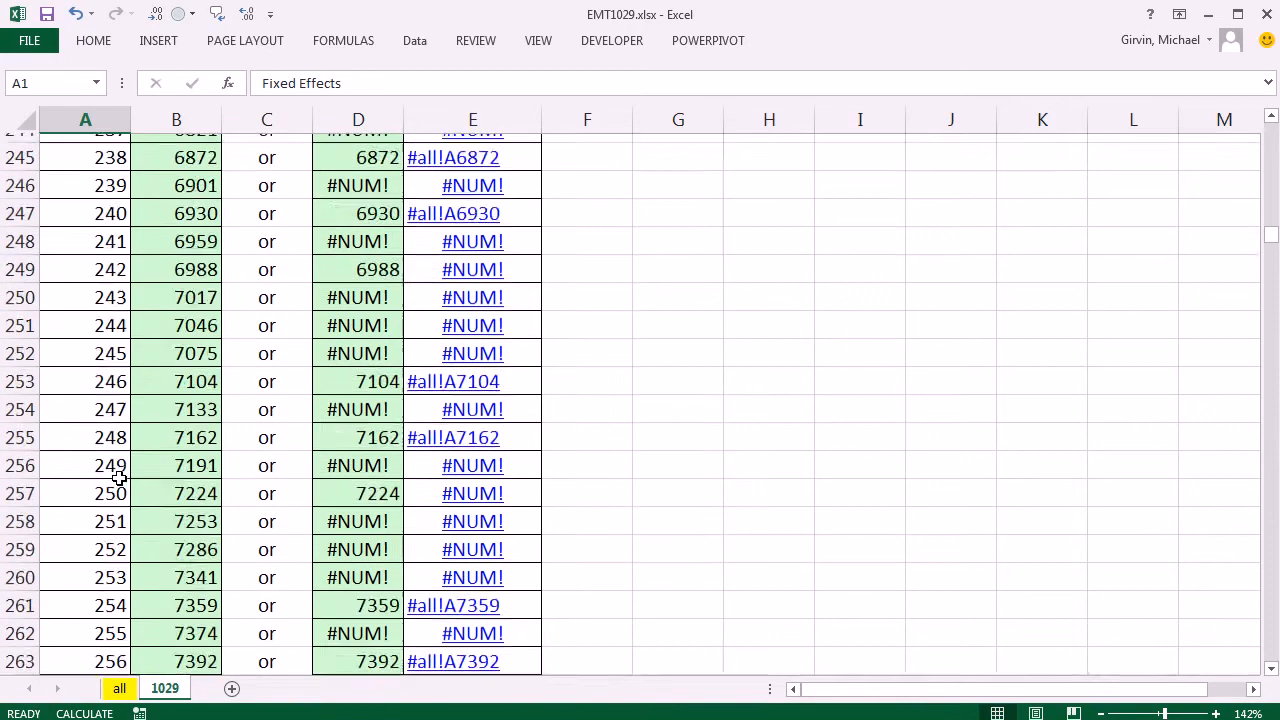
drag(1271, 238, 1271, 128)
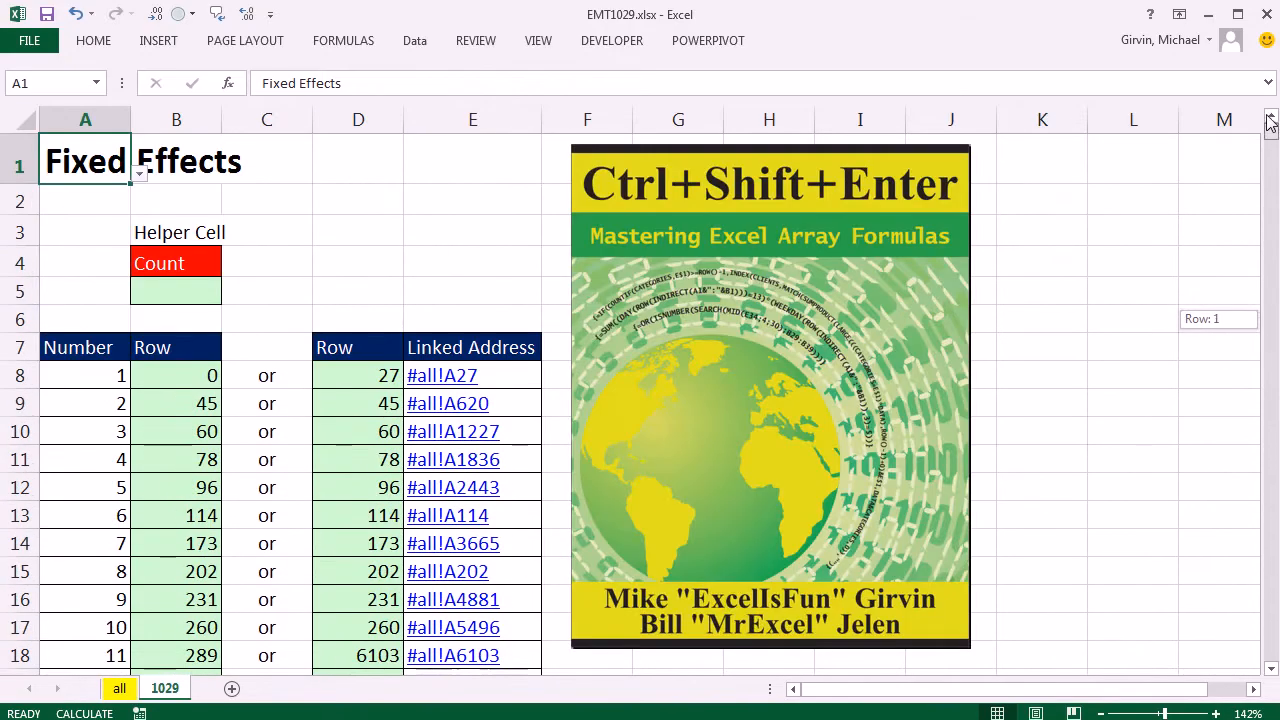
Set the lookup title in A1 back to Mixed Model Analysis and check the lower part of the list.
click(141, 180)
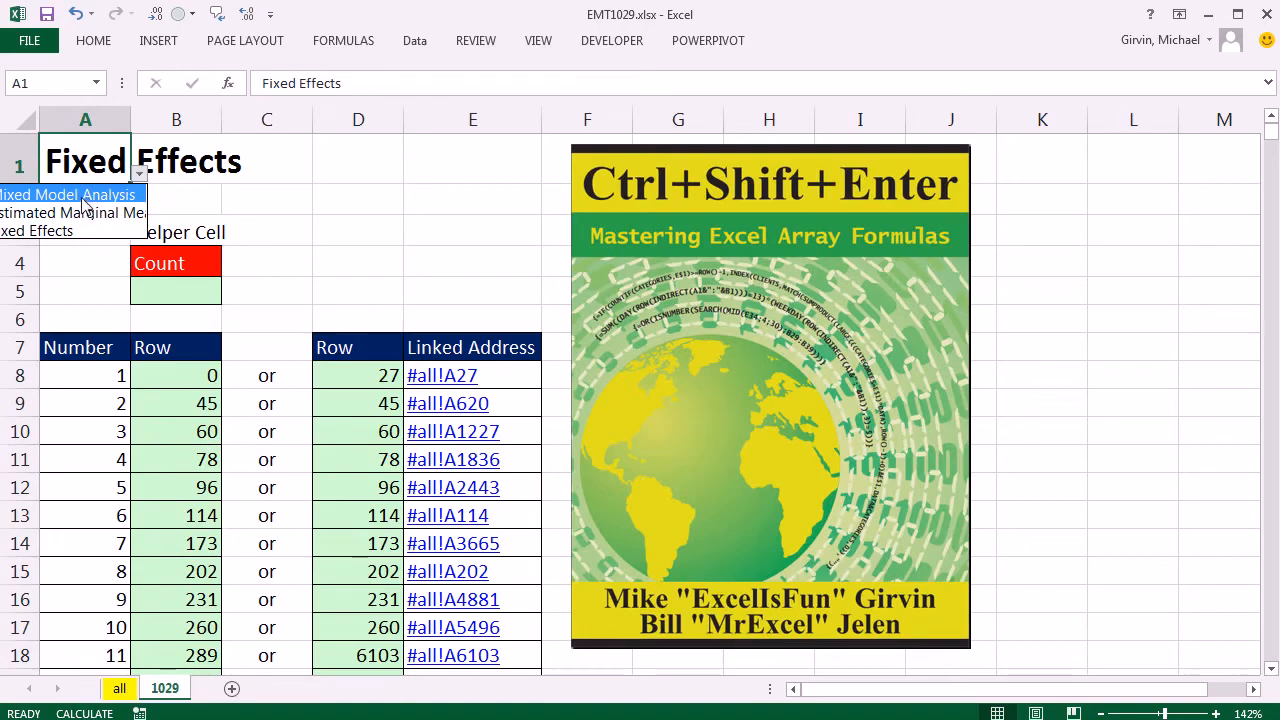
click(137, 194)
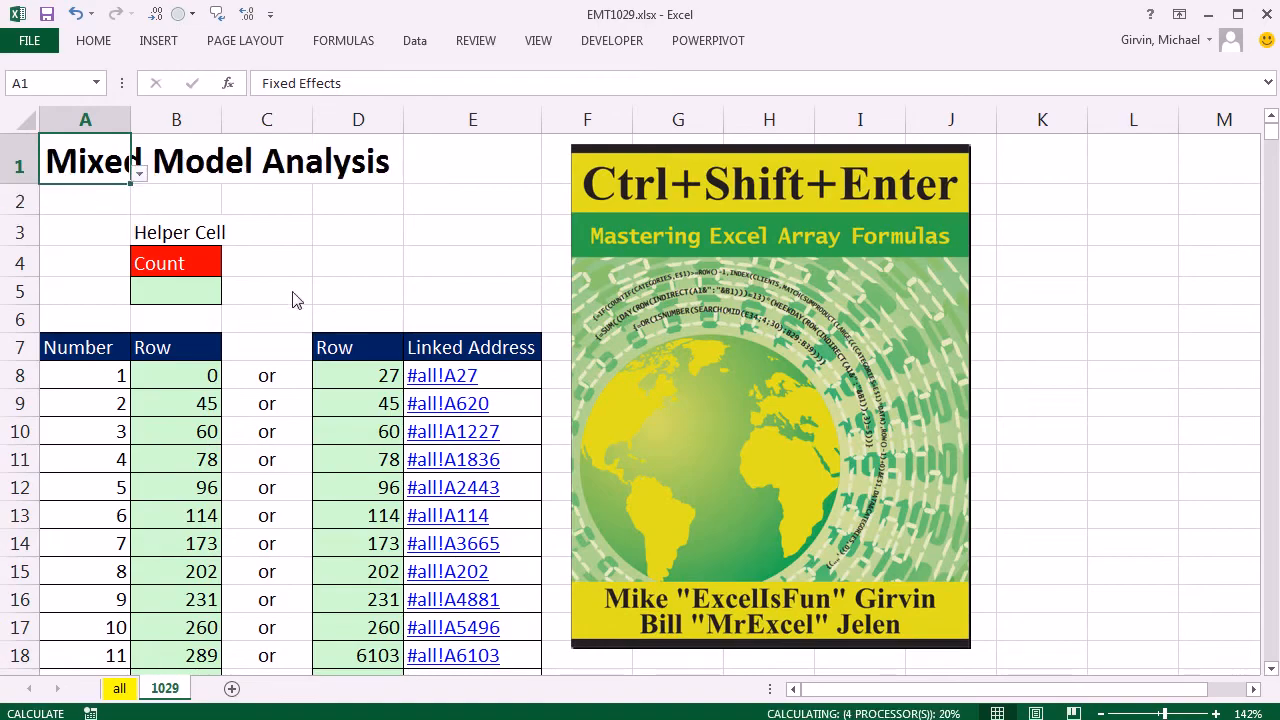
scroll(240, 360, down, 14)
scroll(226, 374, down, 2)
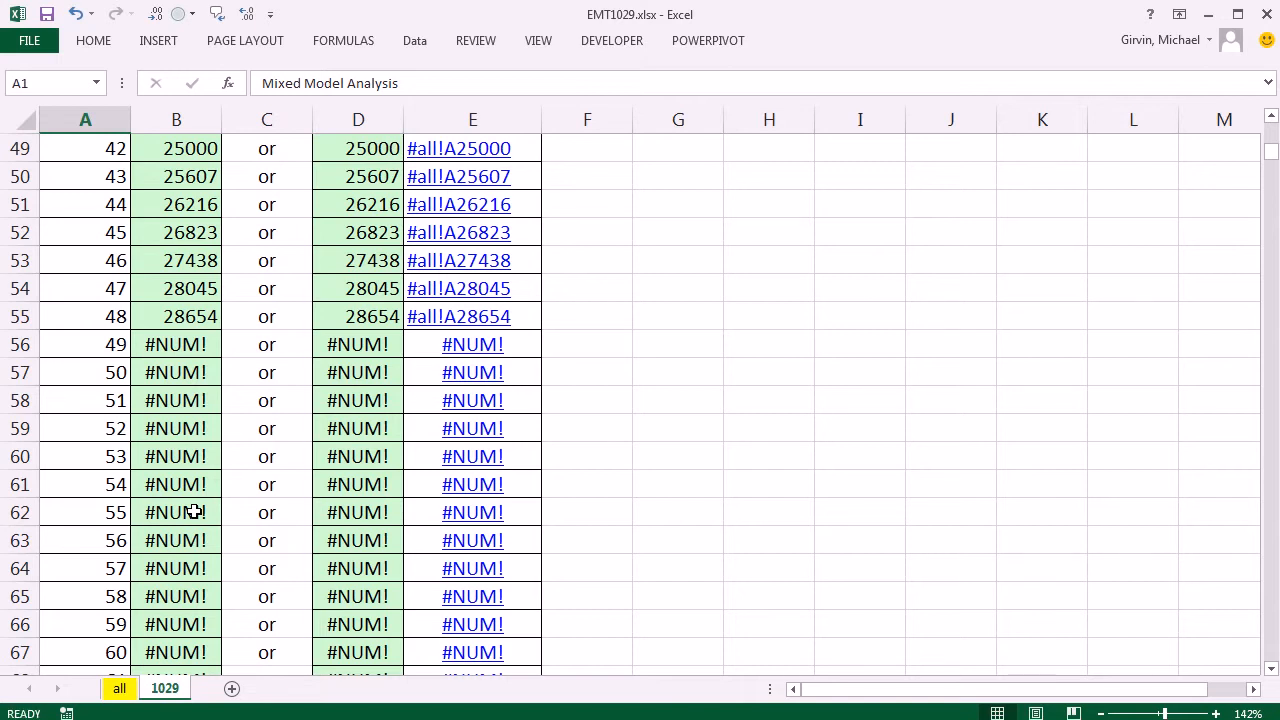
scroll(193, 511, up, 16)
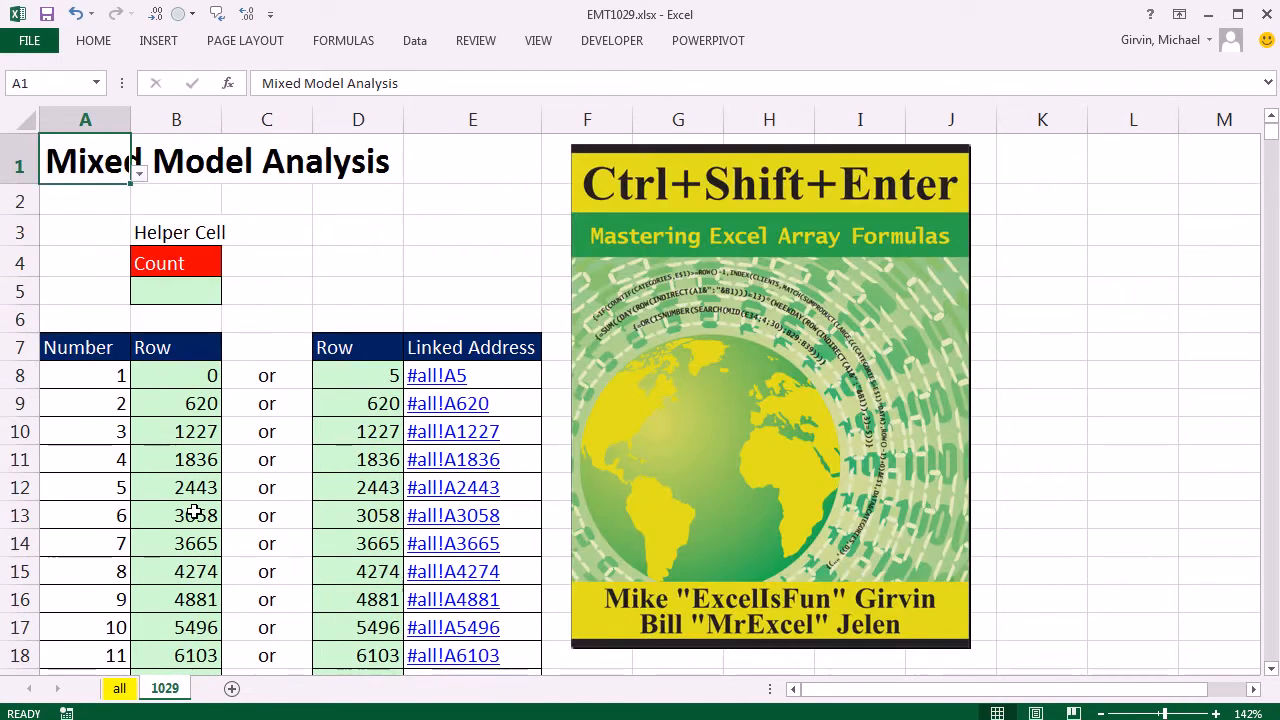
Wrap the SMALL formula in B8 in IFERROR, with an empty text string "" as the value if error.
double_click(180, 375)
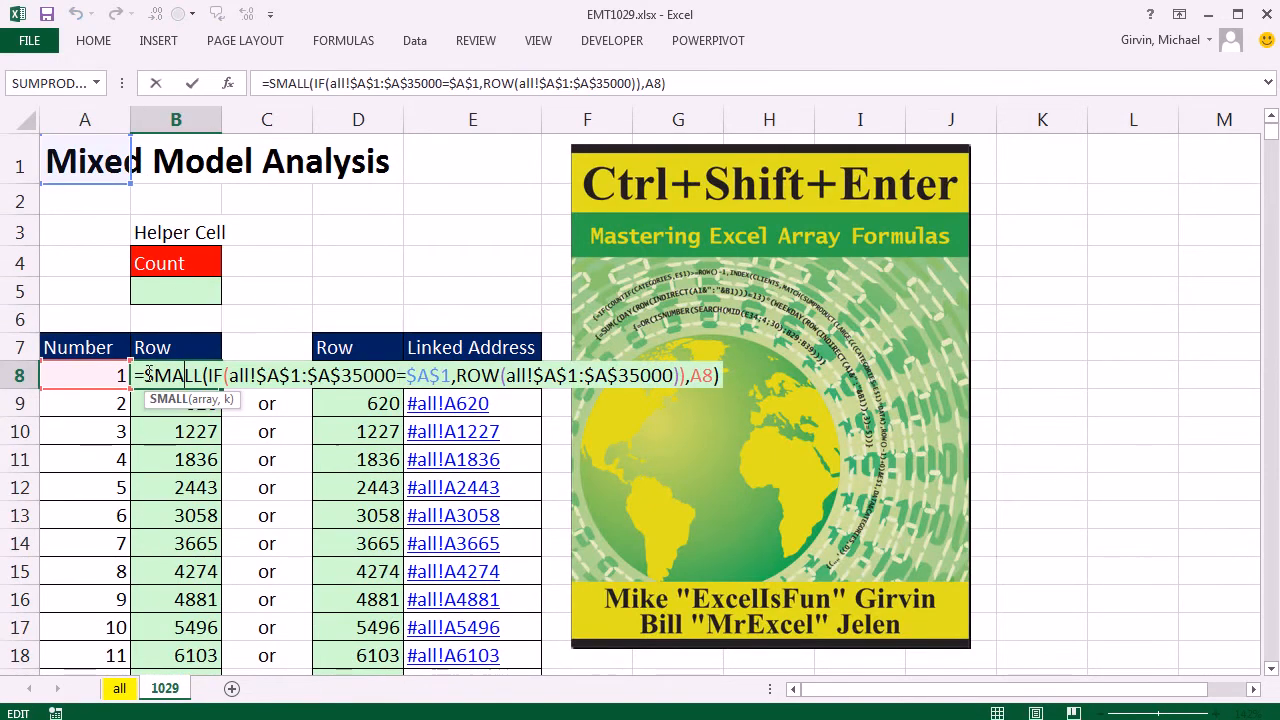
click(147, 374)
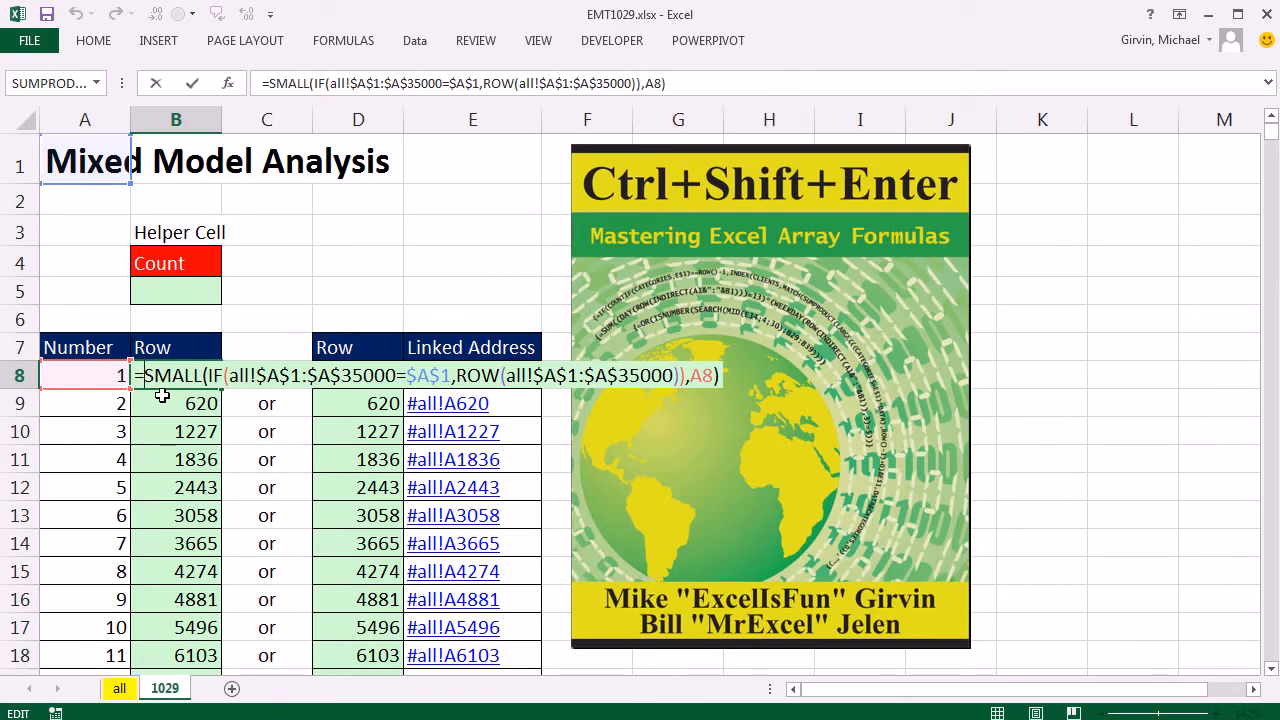
text(if)
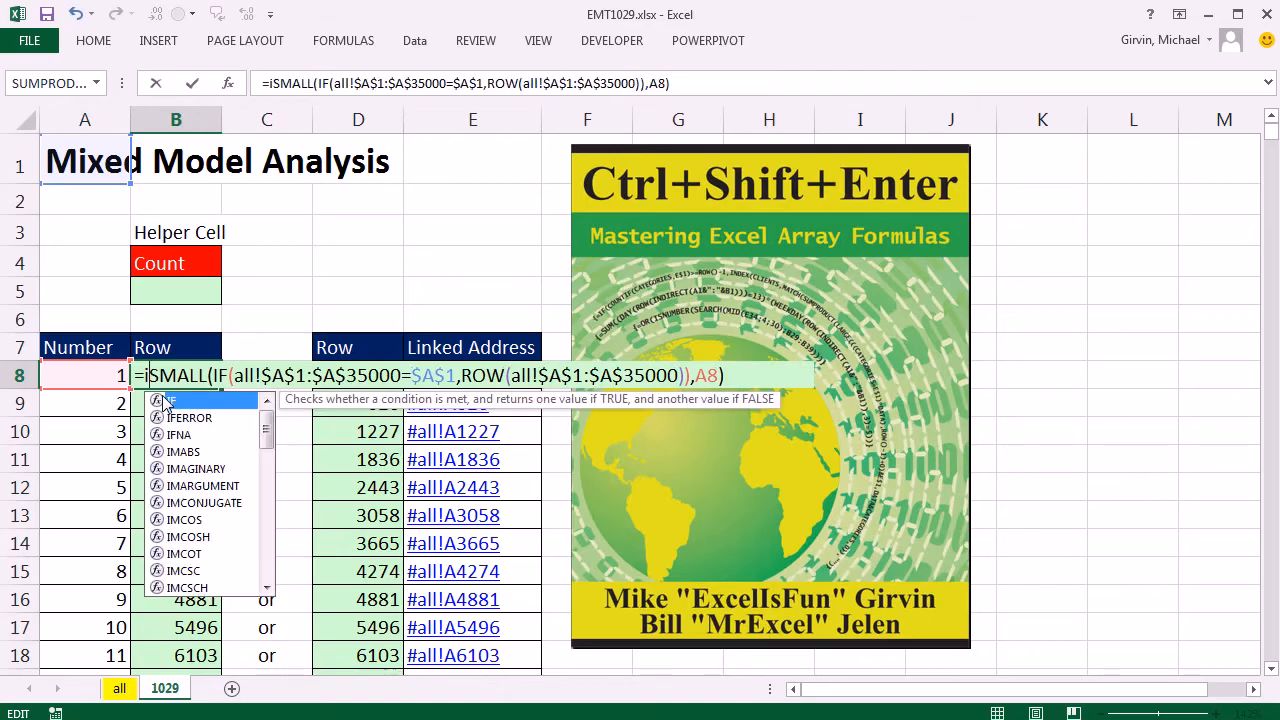
key(Down)
key(Tab)
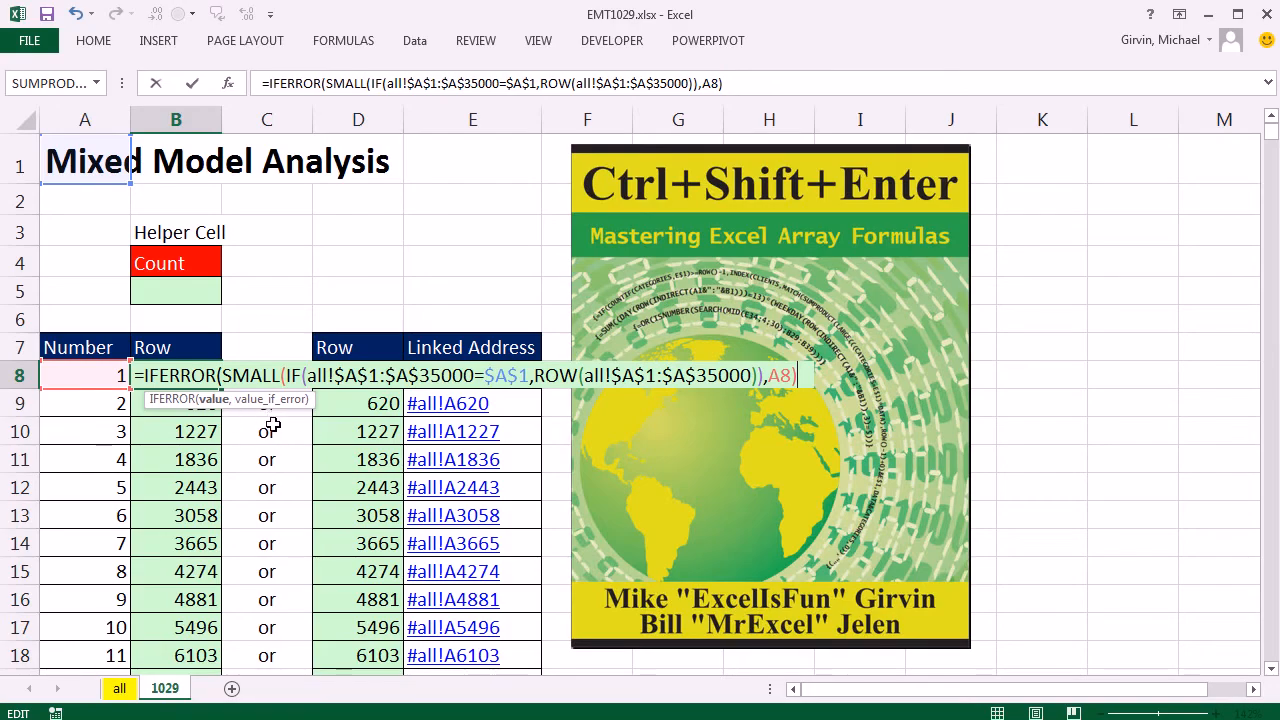
text(,"")
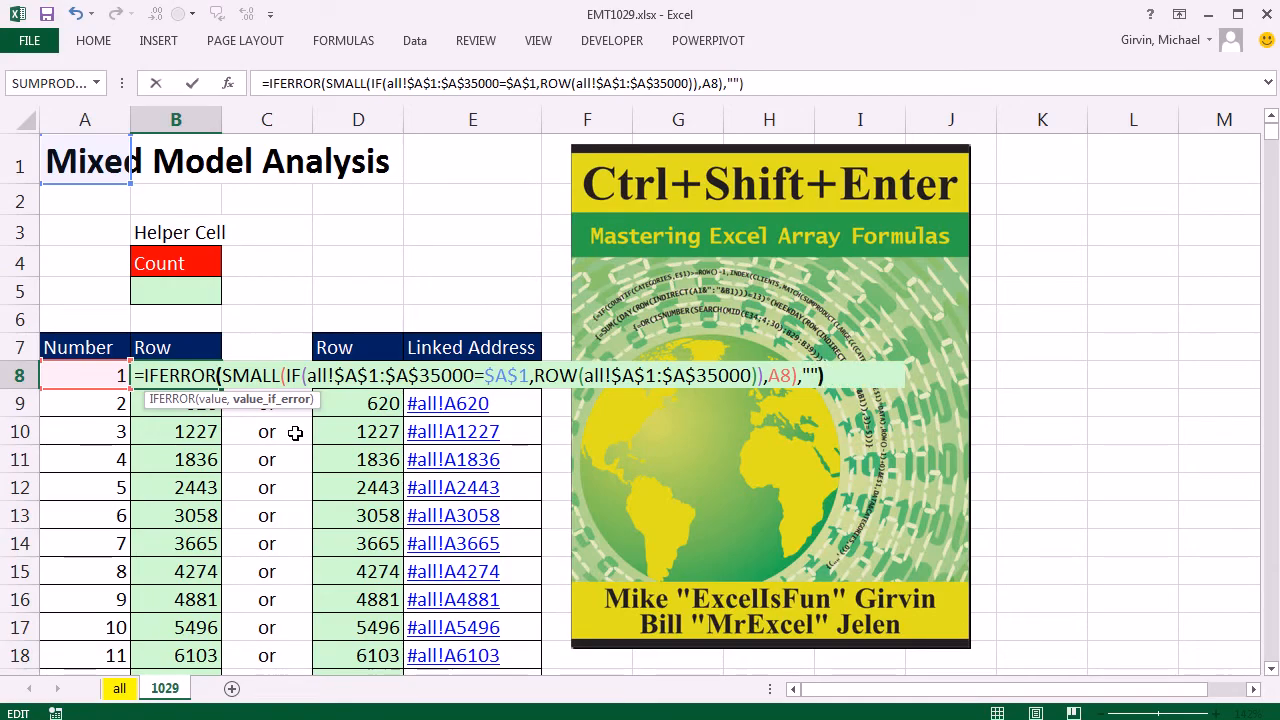
key(ctrl+Return)
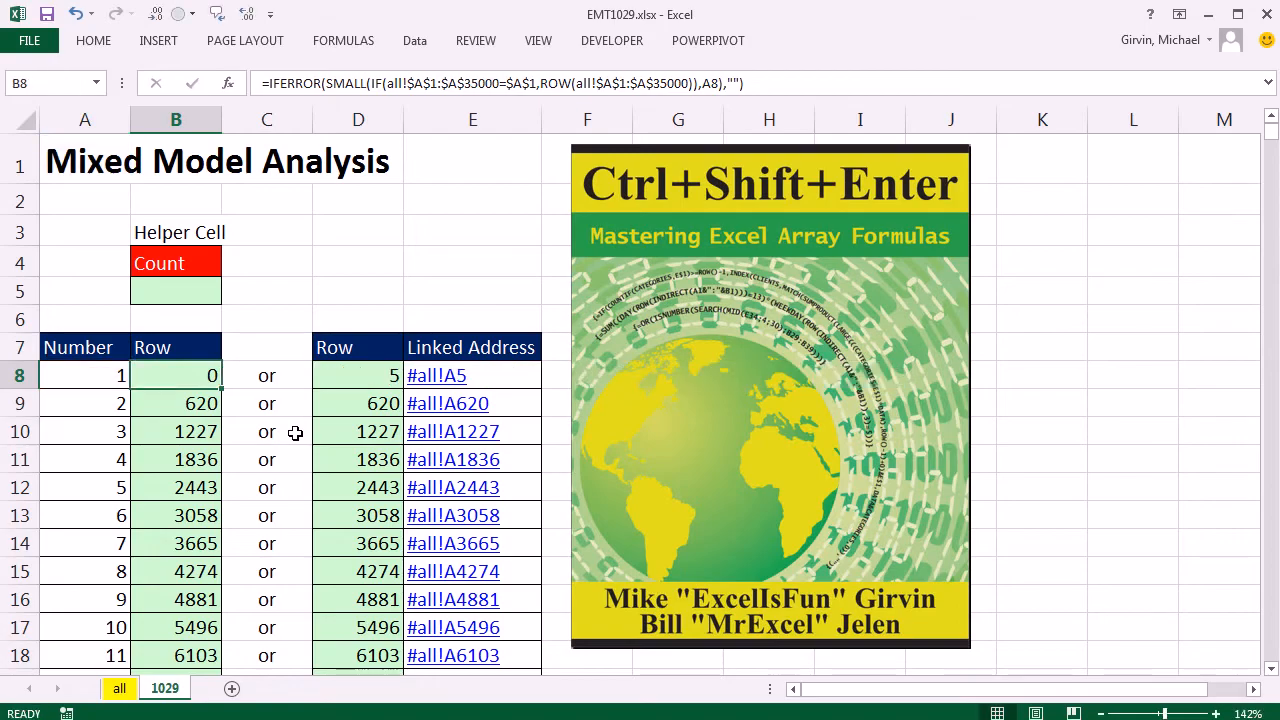
Enter the IFERROR formula in B8 as an array formula and copy it down the whole Row column.
double_click(180, 375)
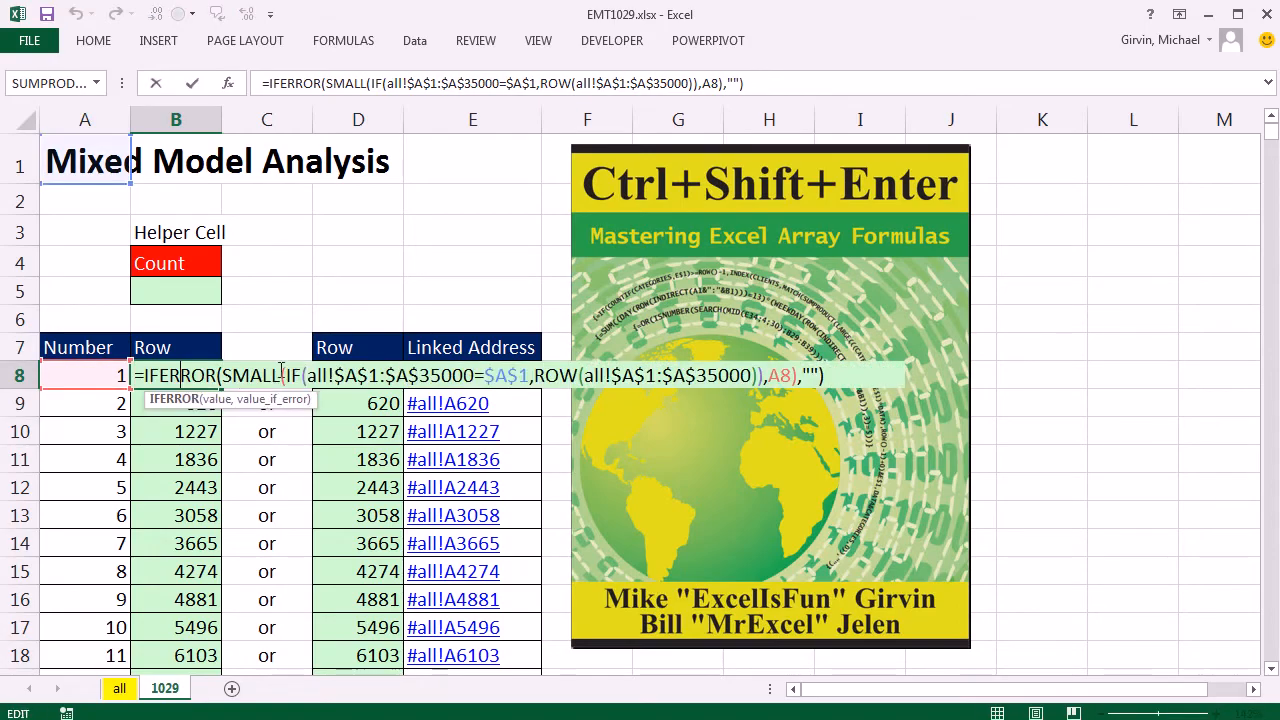
click(309, 376)
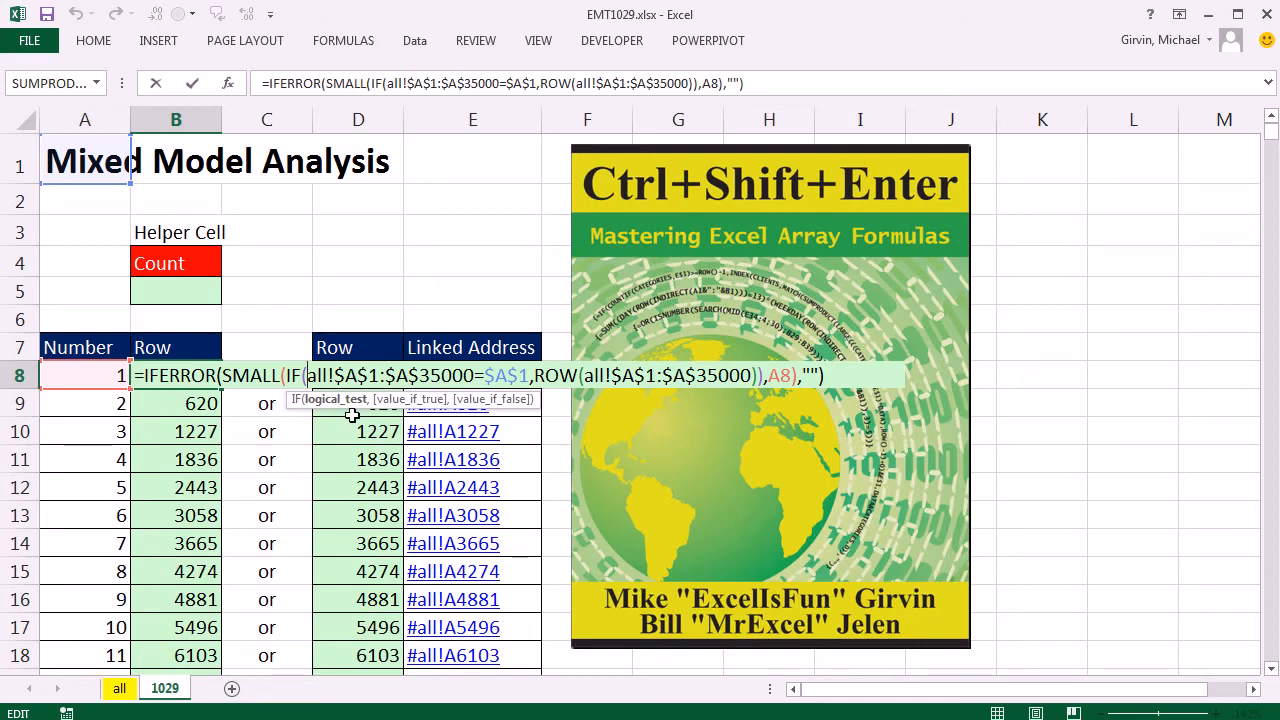
key(ctrl+shift+Return)
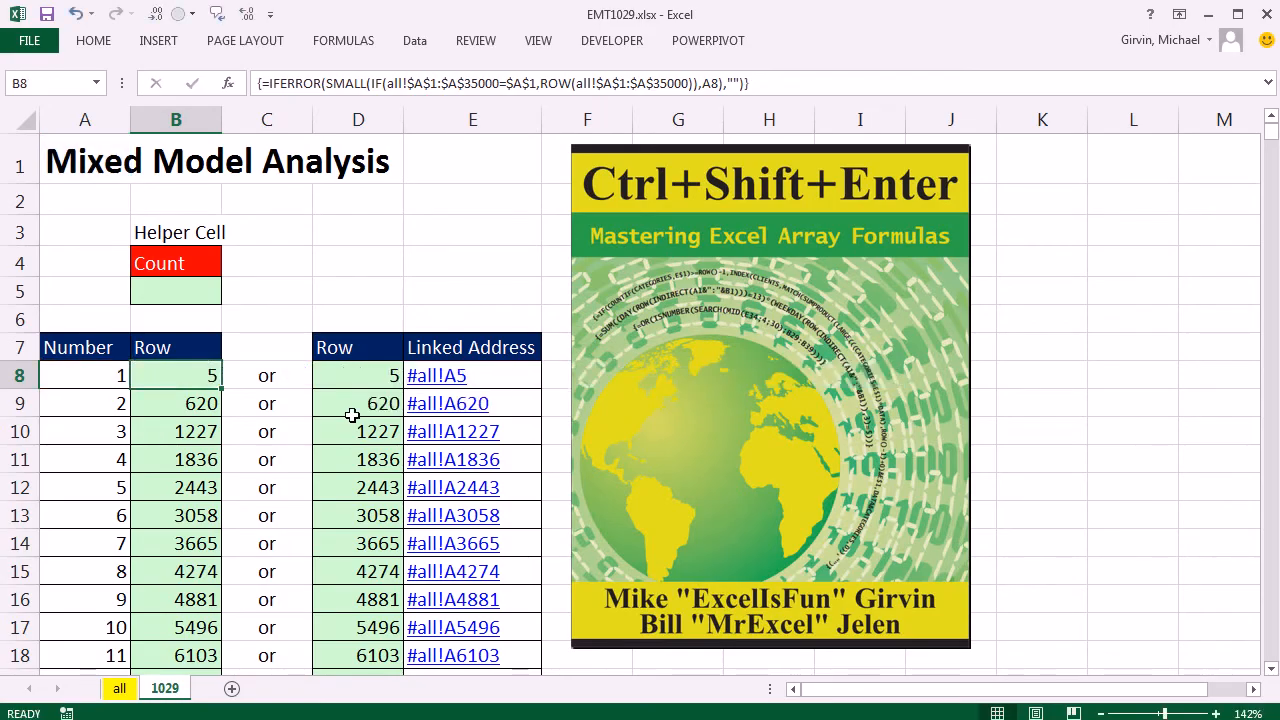
double_click(223, 392)
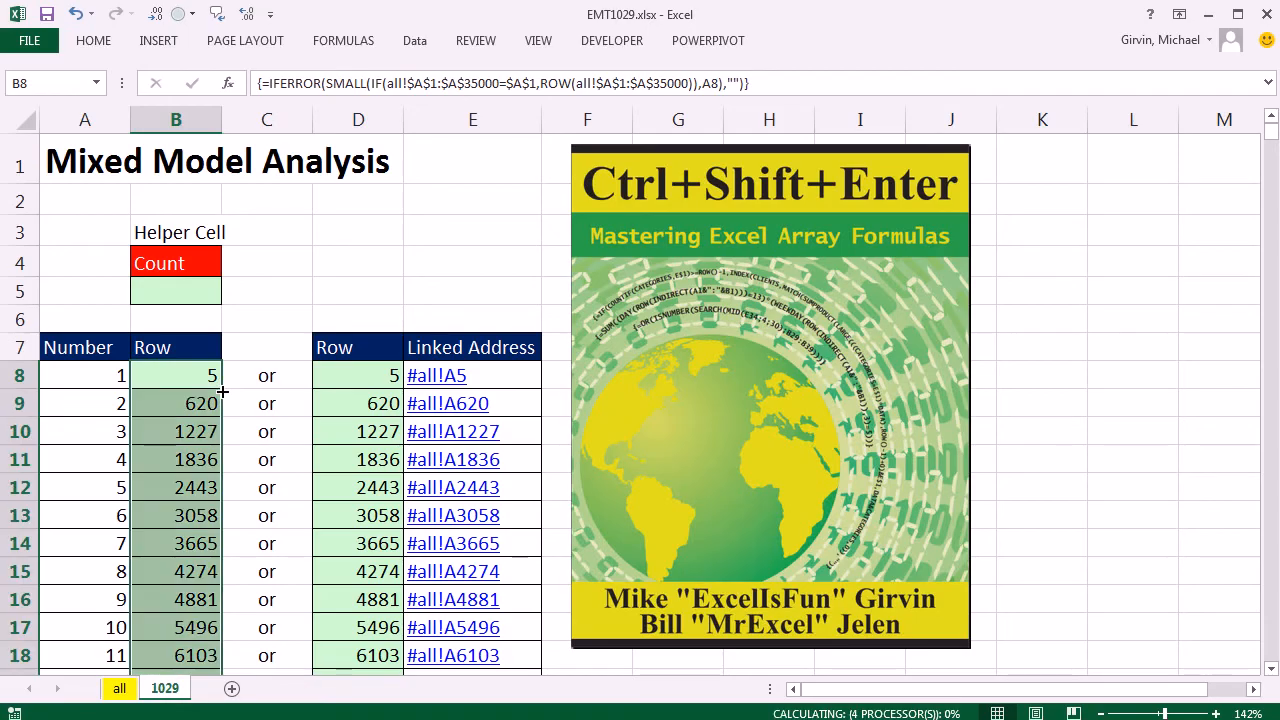
Check the copied array formula in B56 and in the last filled cell of column B.
scroll(223, 395, down, 13)
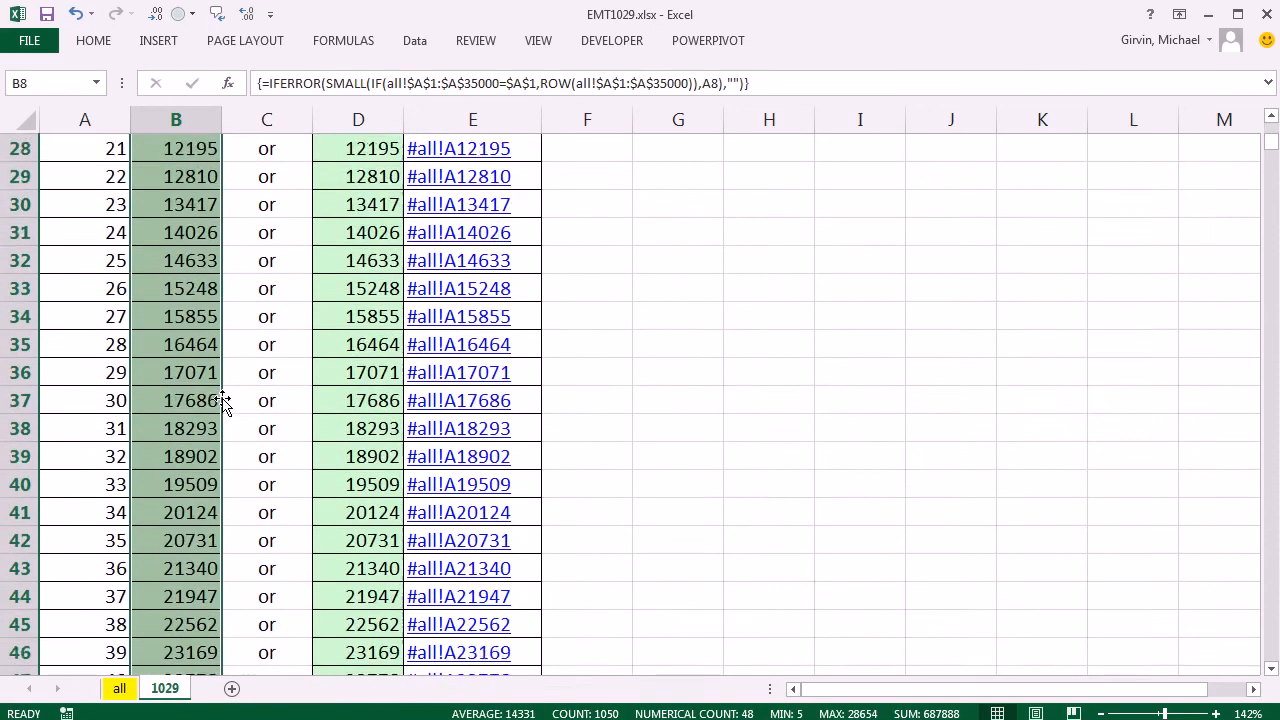
scroll(223, 400, down, 1)
double_click(158, 514)
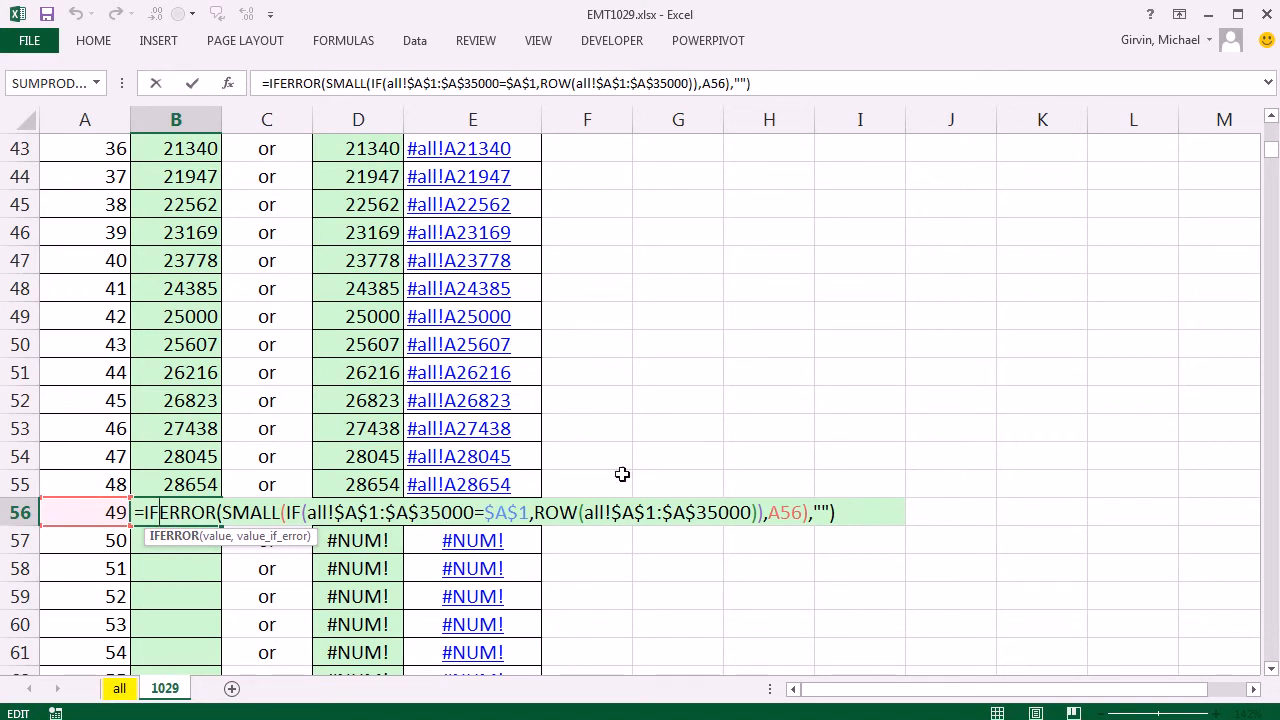
key(ctrl+shift+Return)
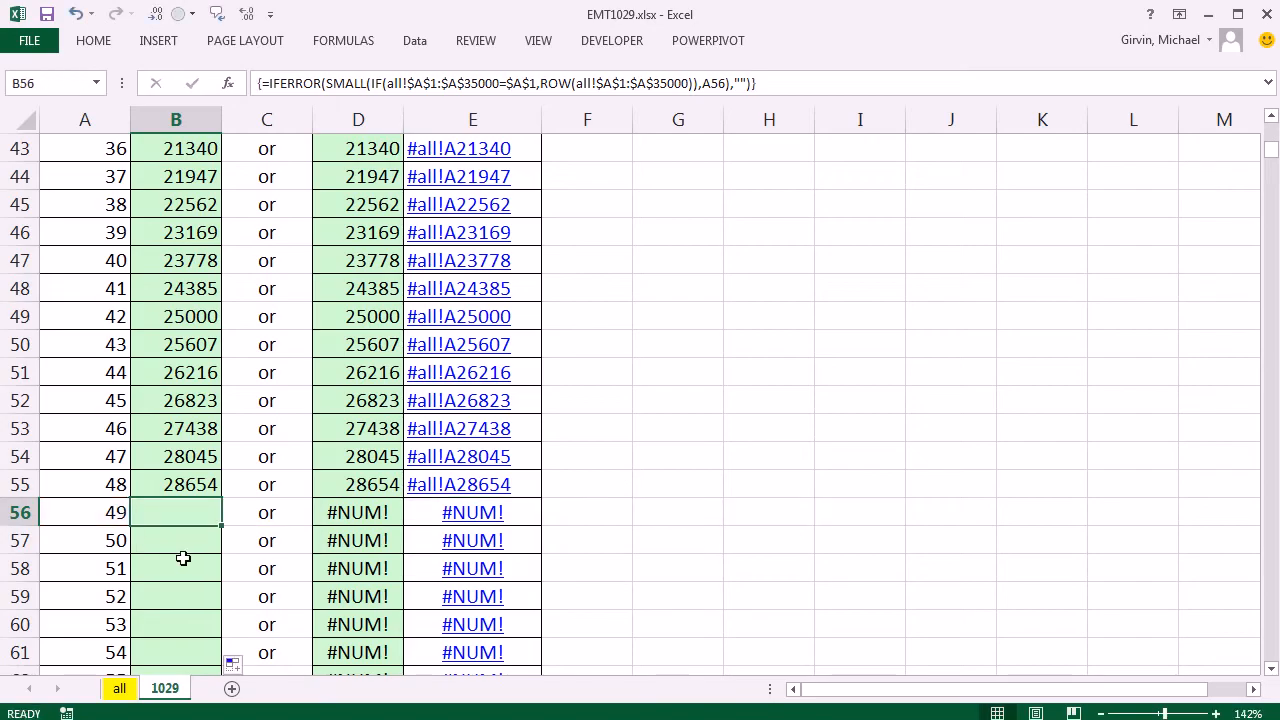
key(ctrl+Down)
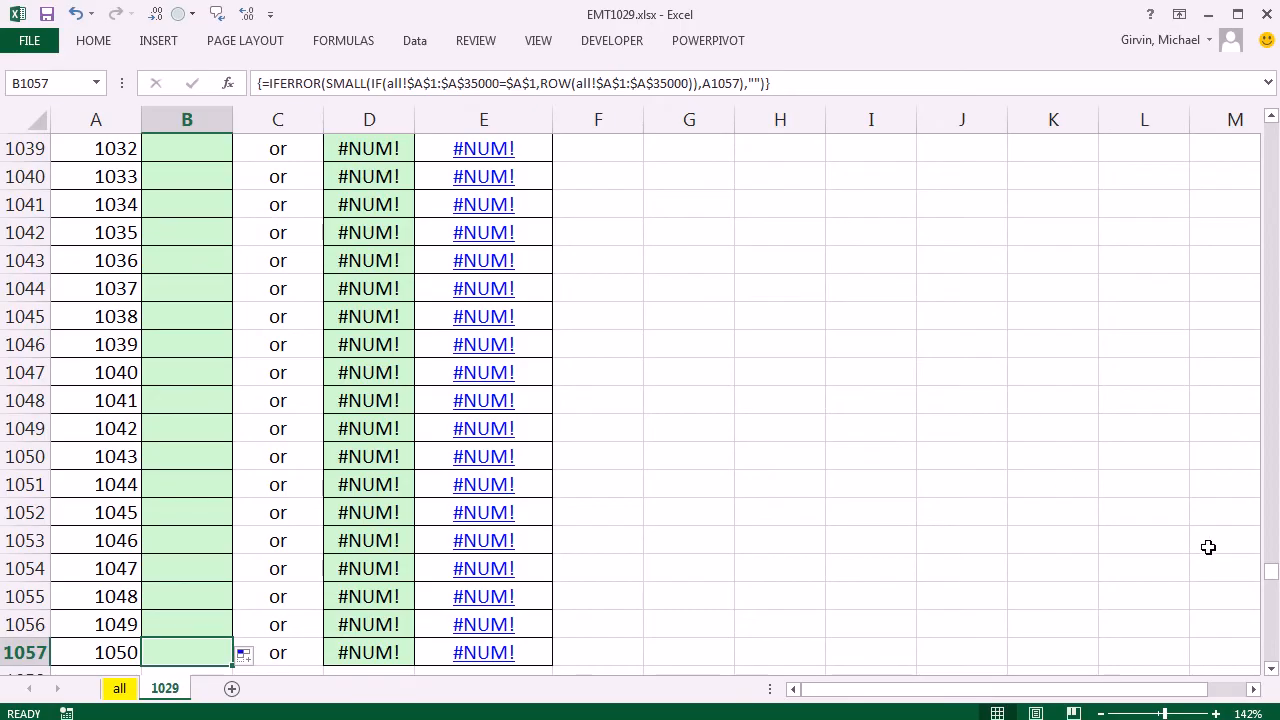
drag(1271, 571, 1260, 133)
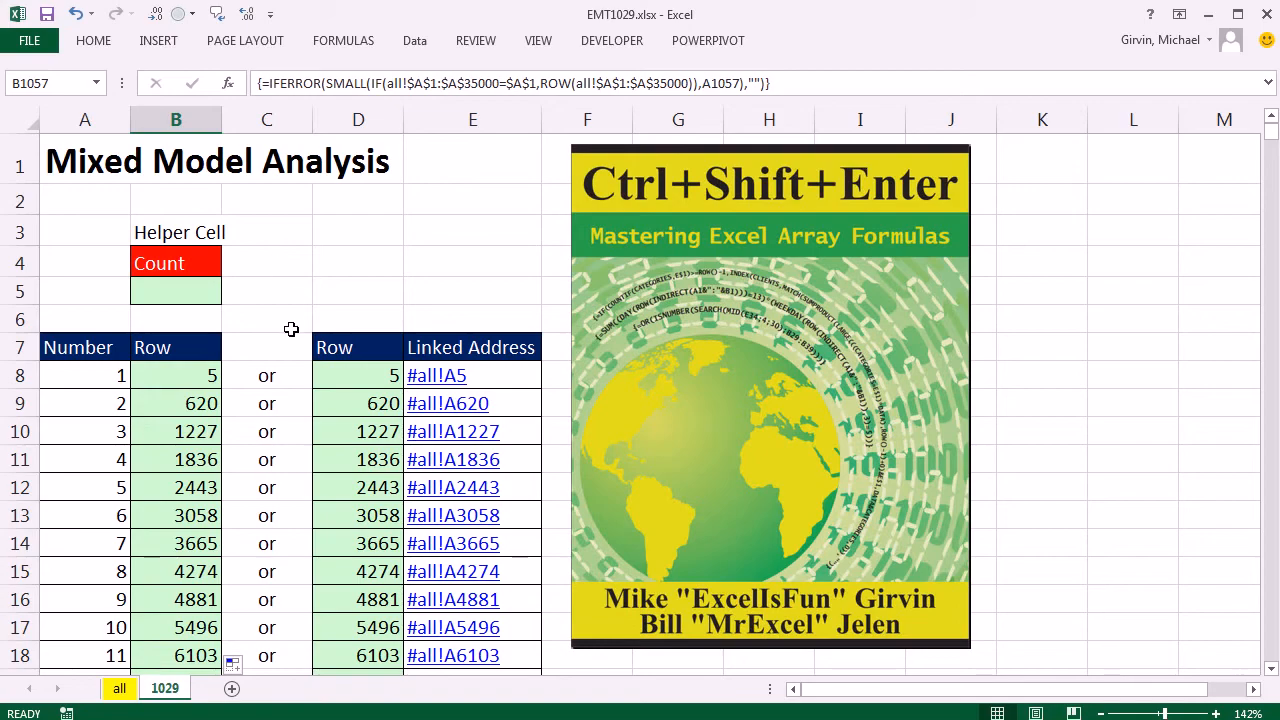
Choose Fixed Effects as the lookup title in A1.
click(124, 160)
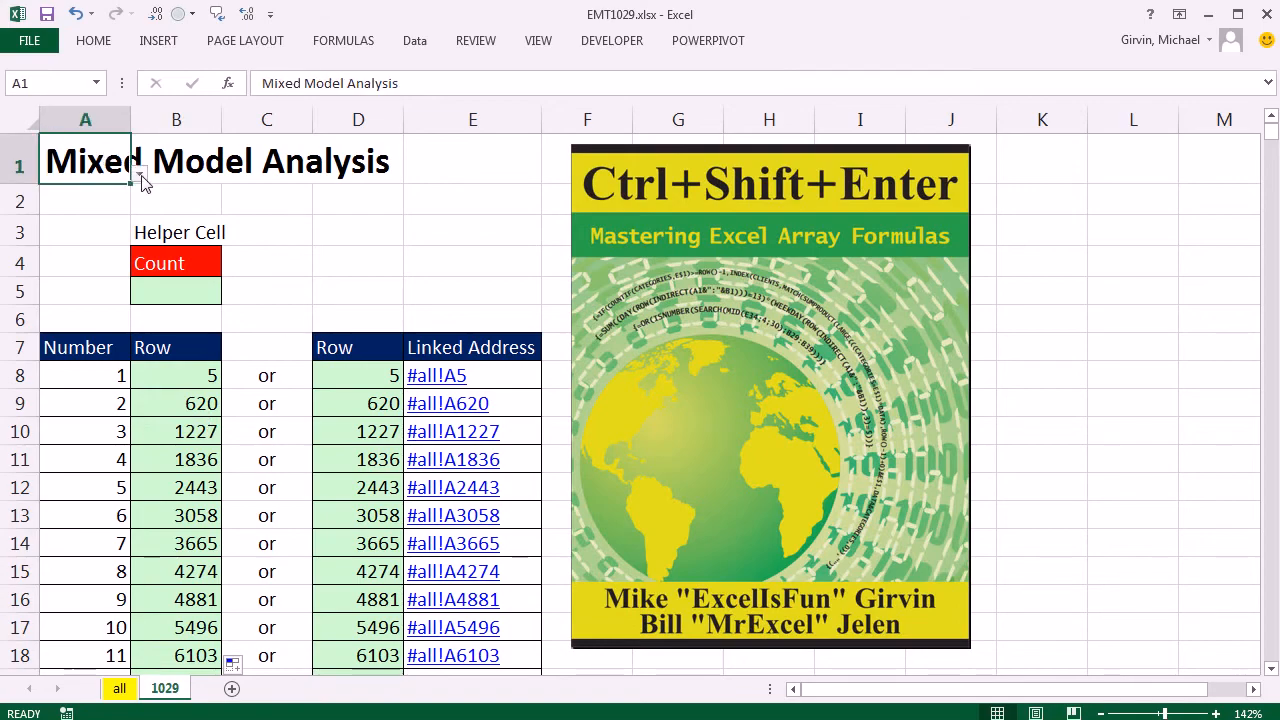
click(139, 173)
click(71, 232)
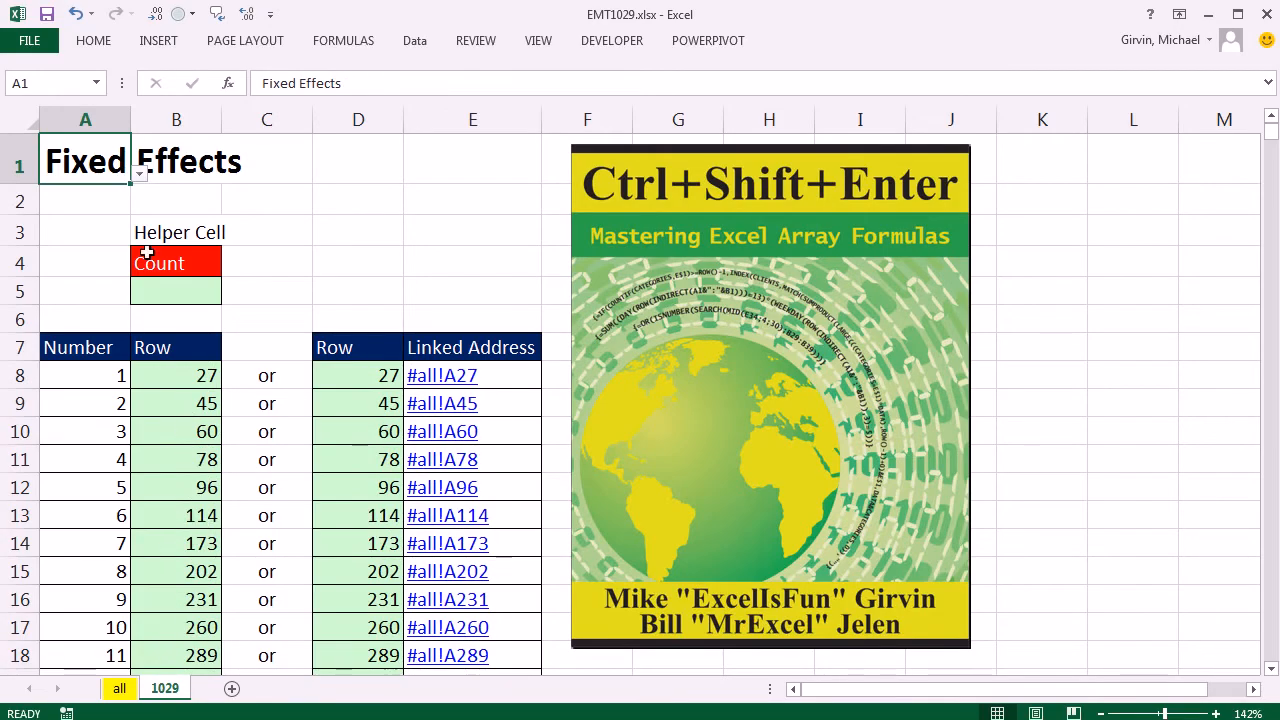
double_click(168, 375)
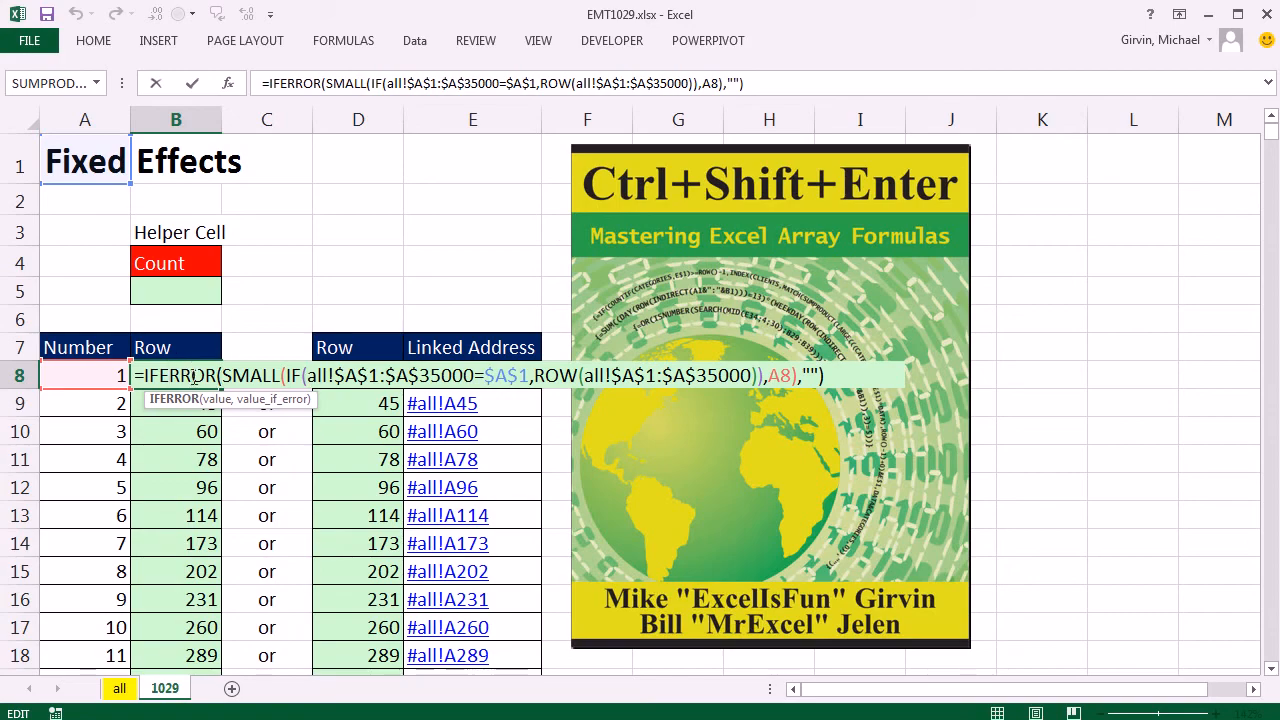
drag(141, 375, 227, 377)
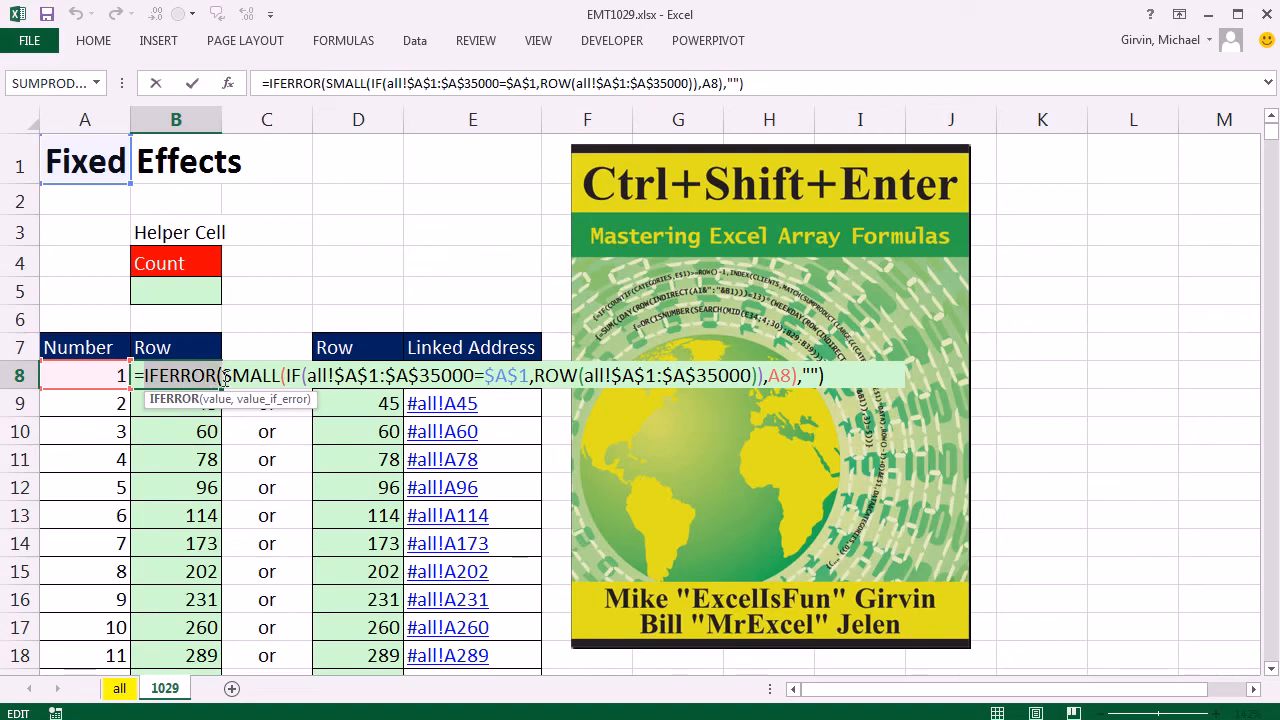
text(IF()
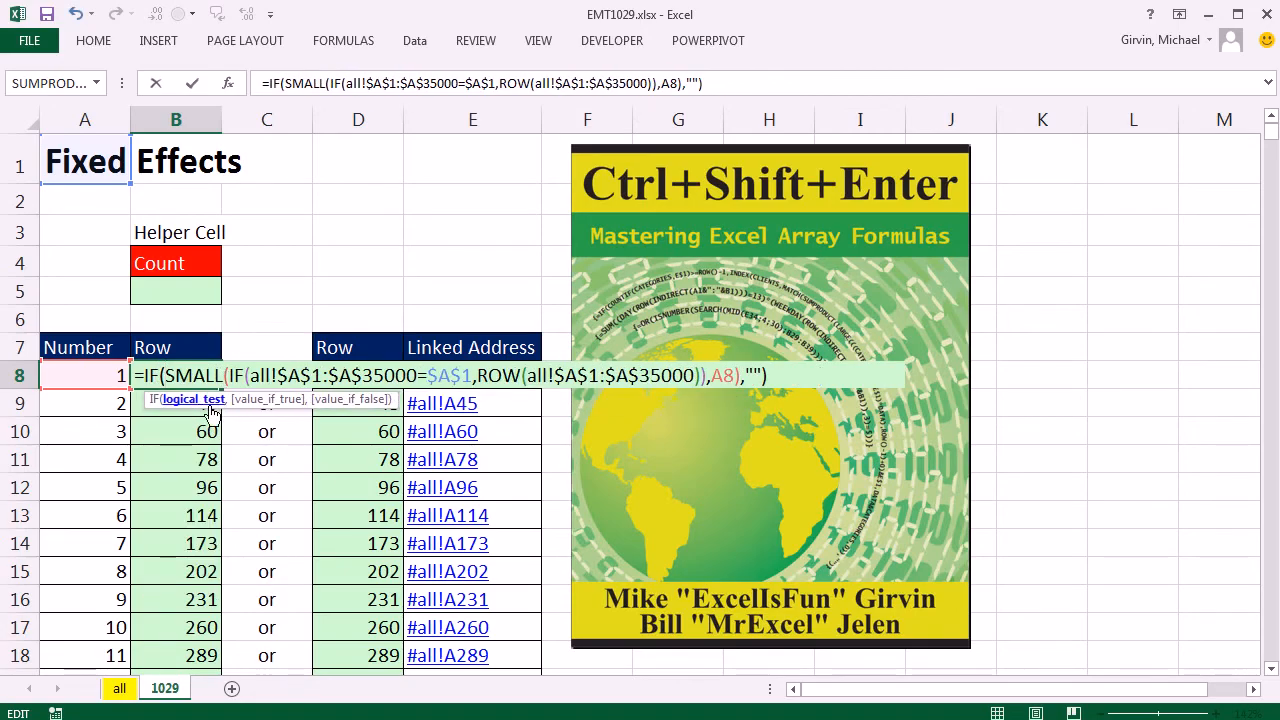
key(Escape)
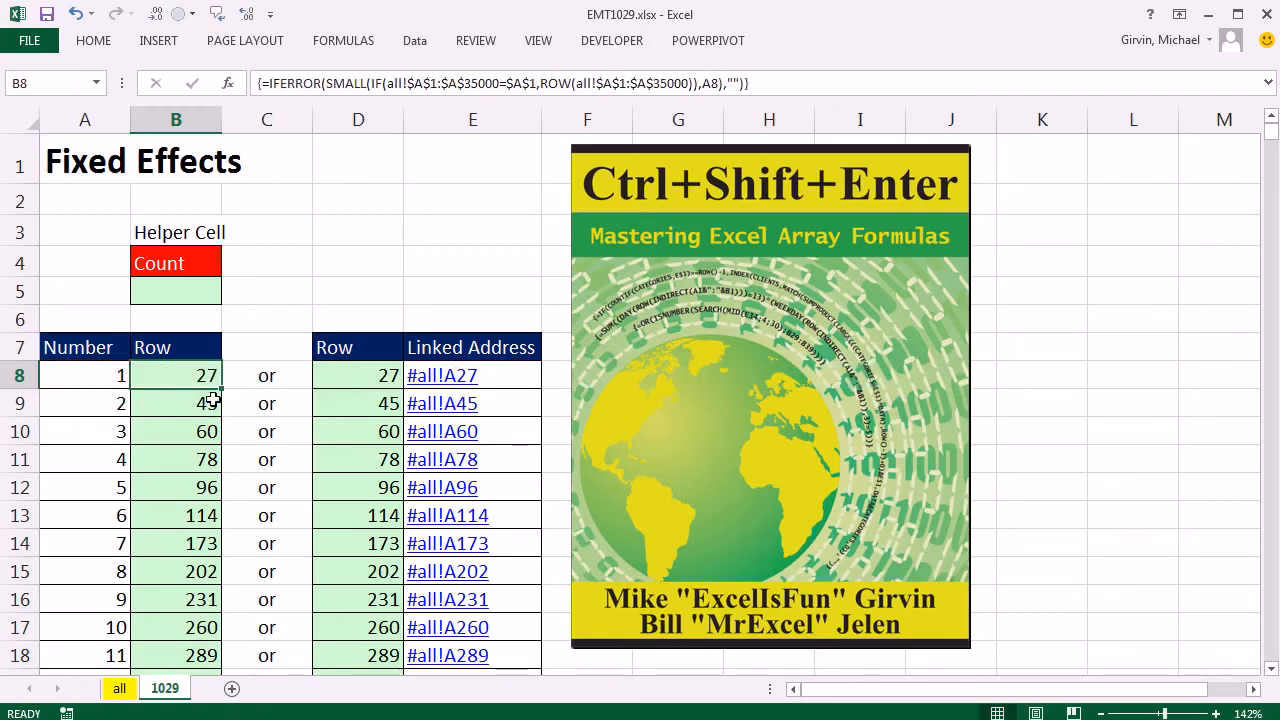
Enter =COUNTIF(all!A1:A35000,A1) in helper cell B5 to count the matching titles on the all sheet.
click(200, 292)
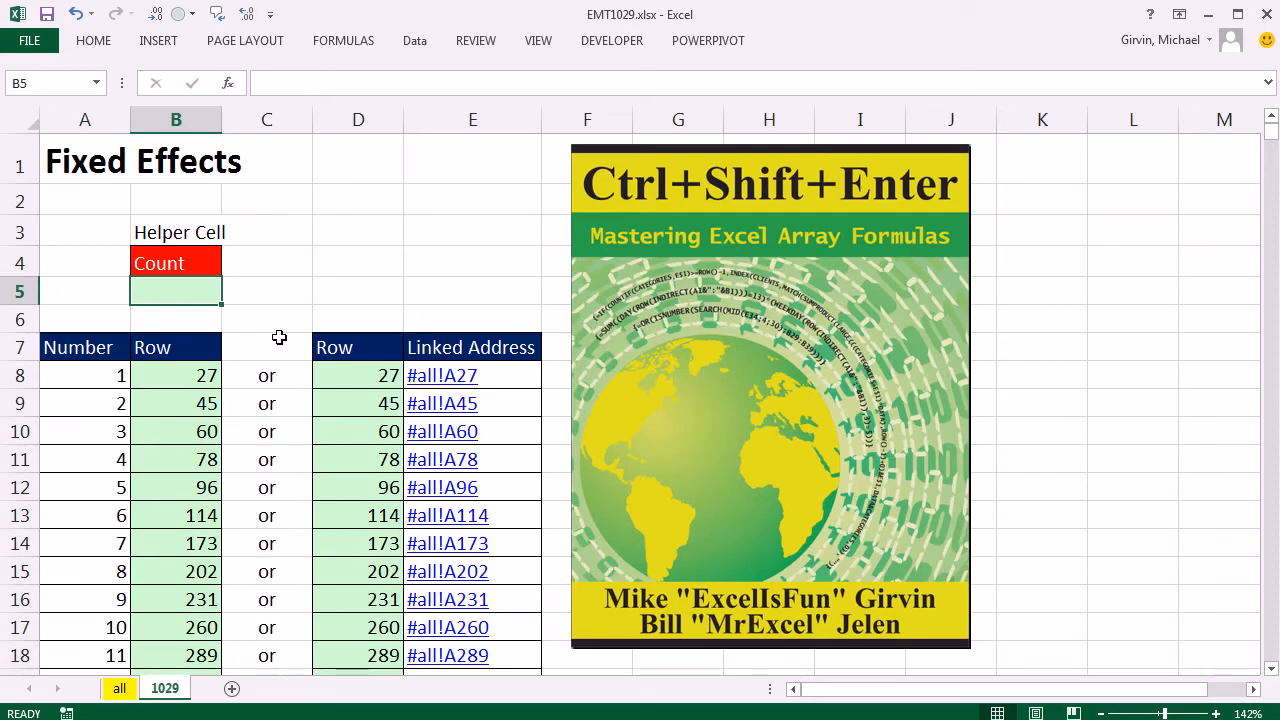
text(=co)
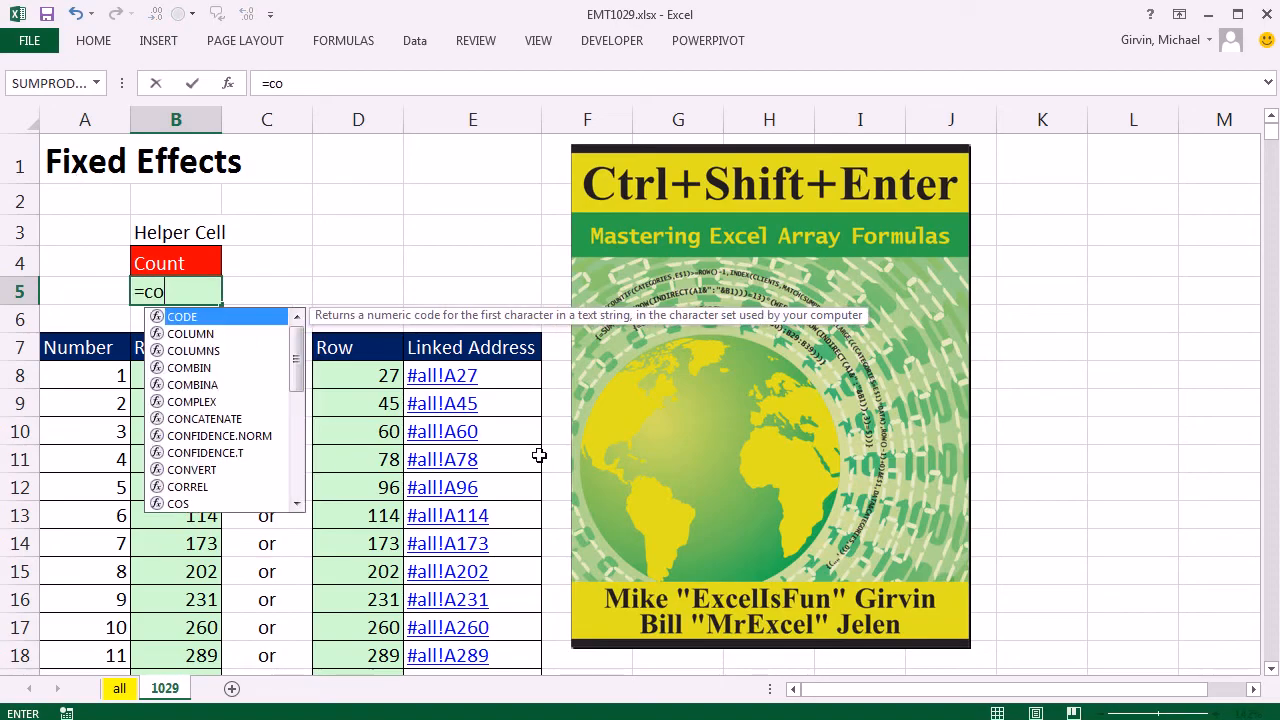
text(unti)
key(Tab)
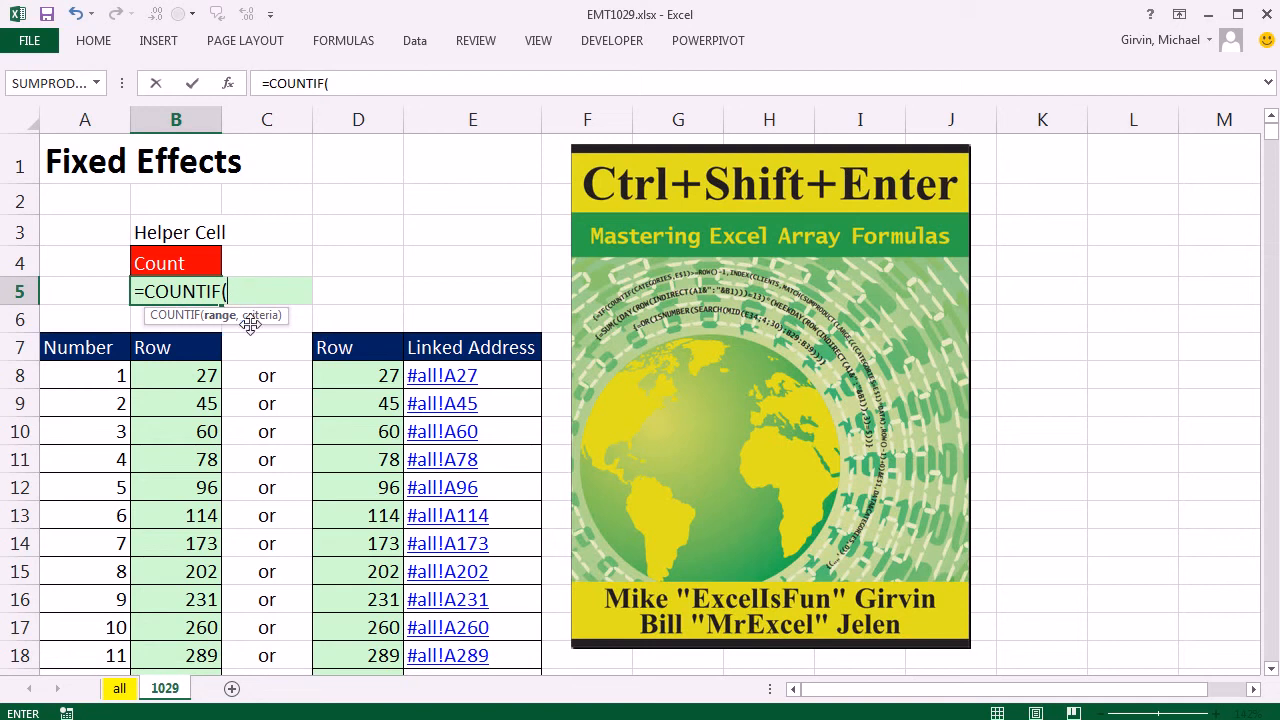
text(all)
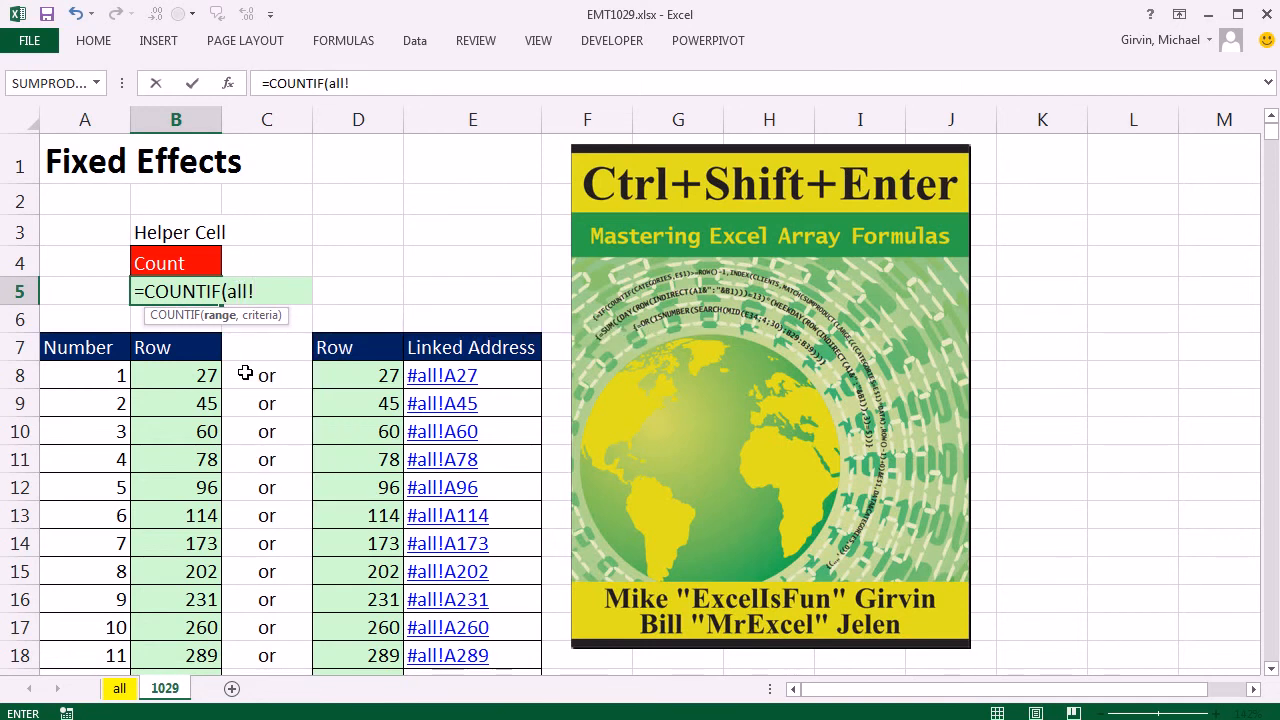
text(!a1:a)
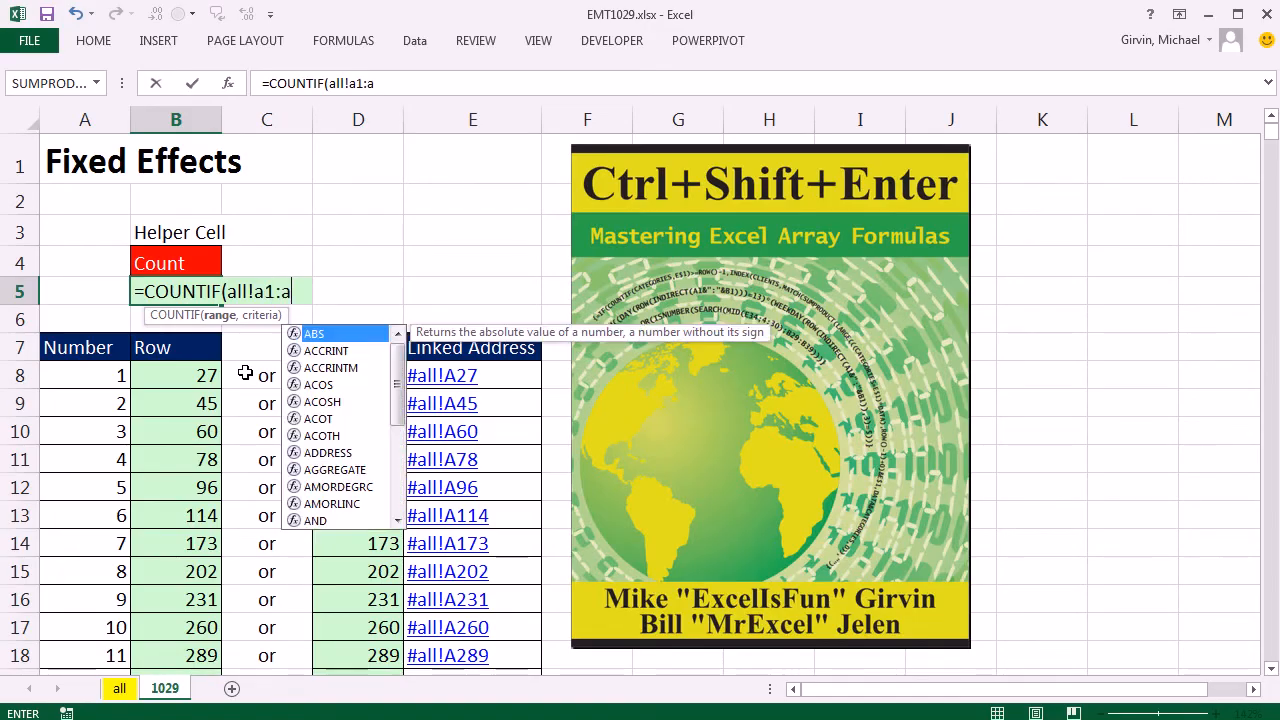
text(35000)
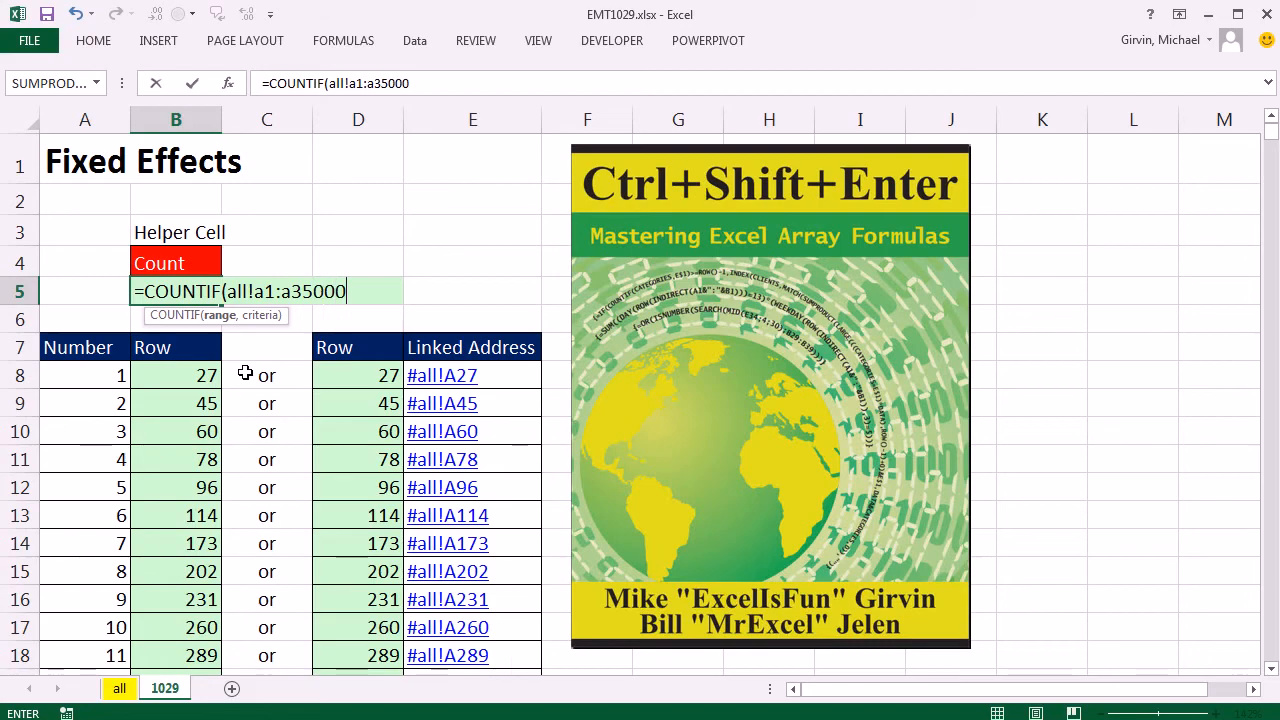
text(,)
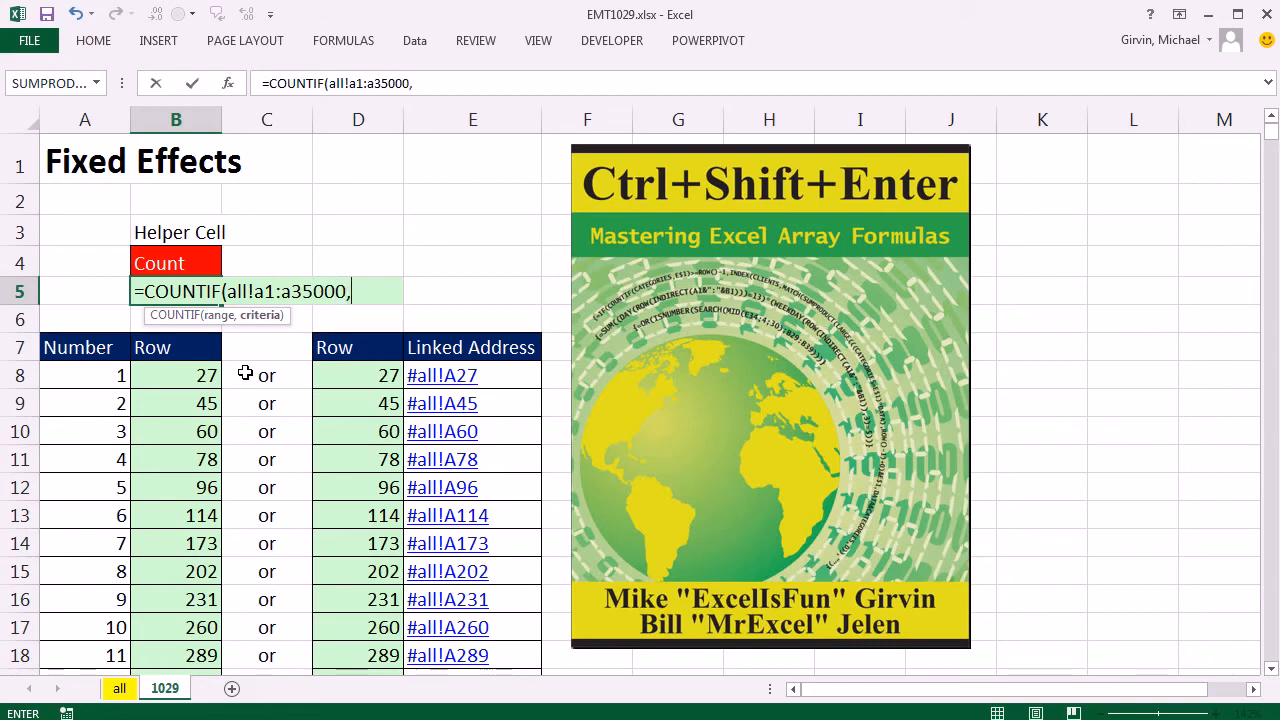
click(68, 165)
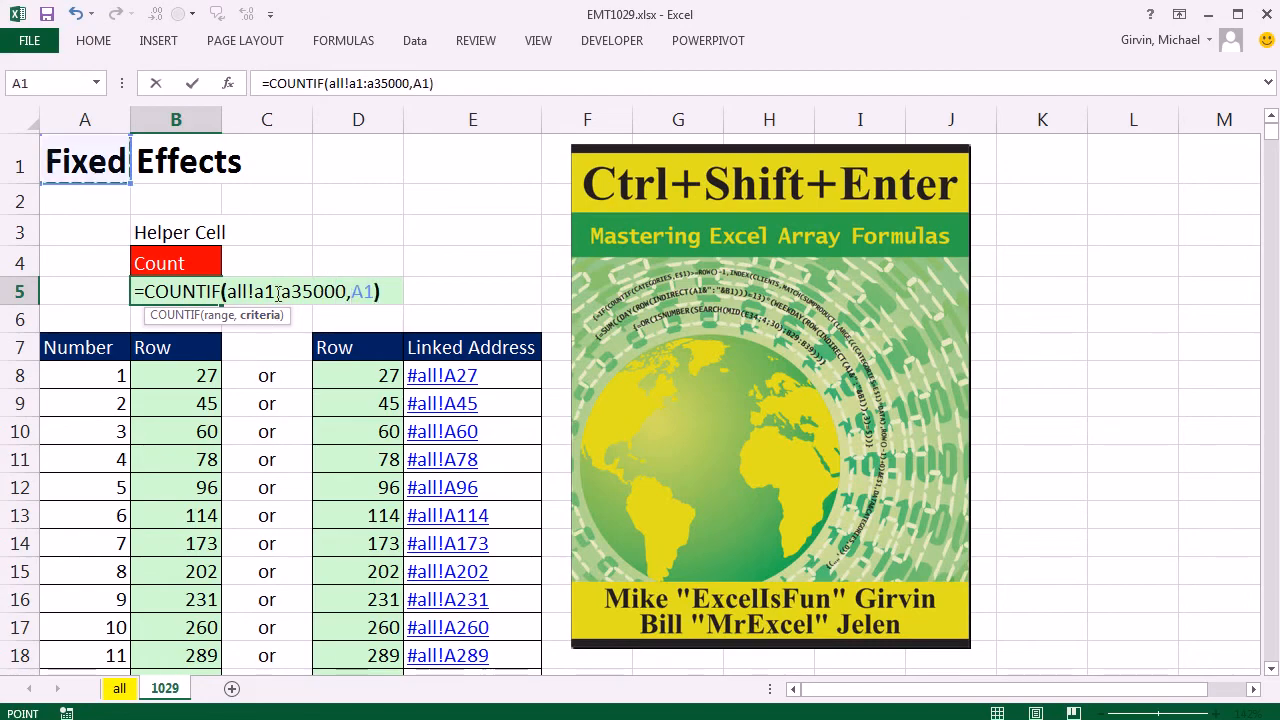
key(ctrl+Return)
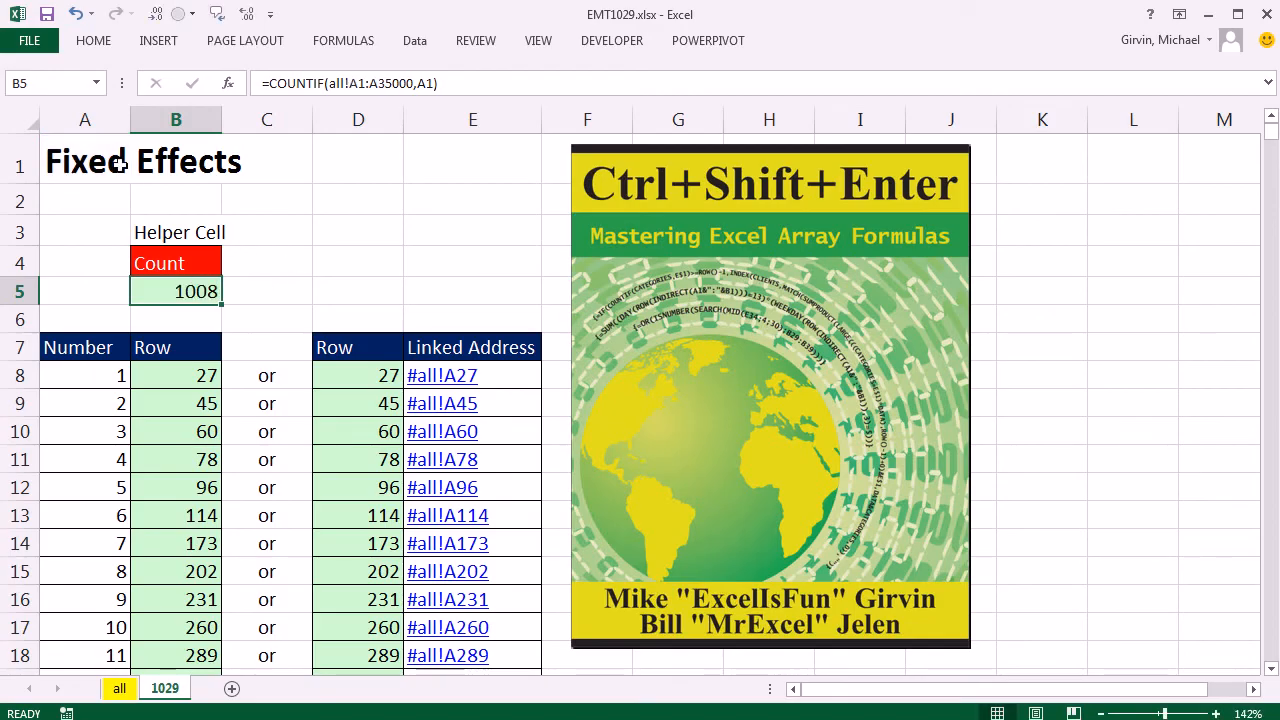
Test the helper count by switching the title in A1 to Mixed Model Analysis and back to Fixed Effects.
click(116, 163)
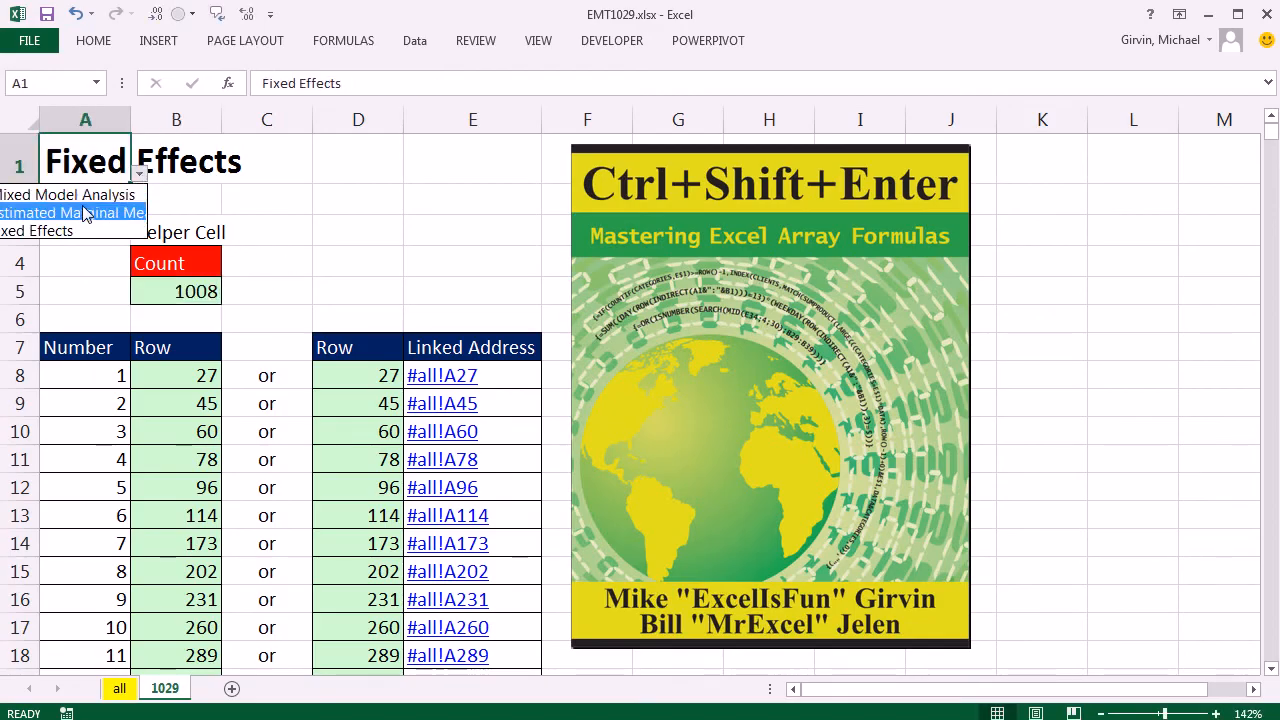
click(85, 190)
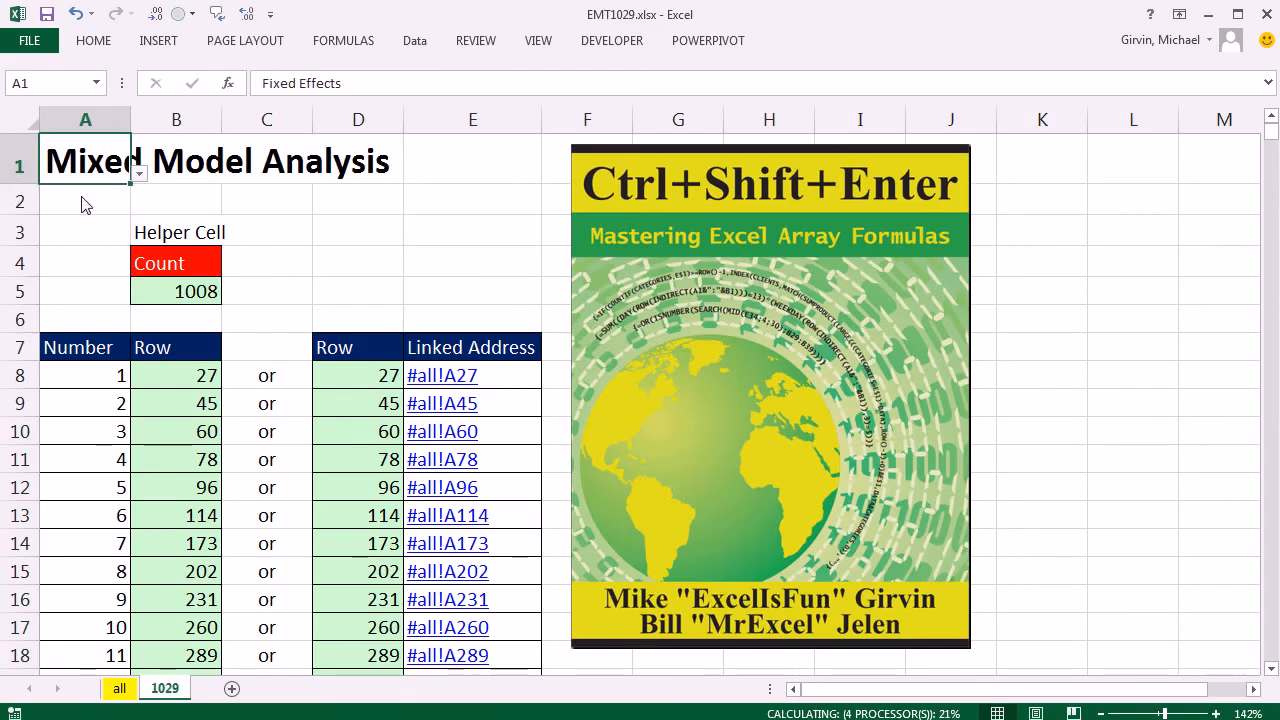
click(140, 176)
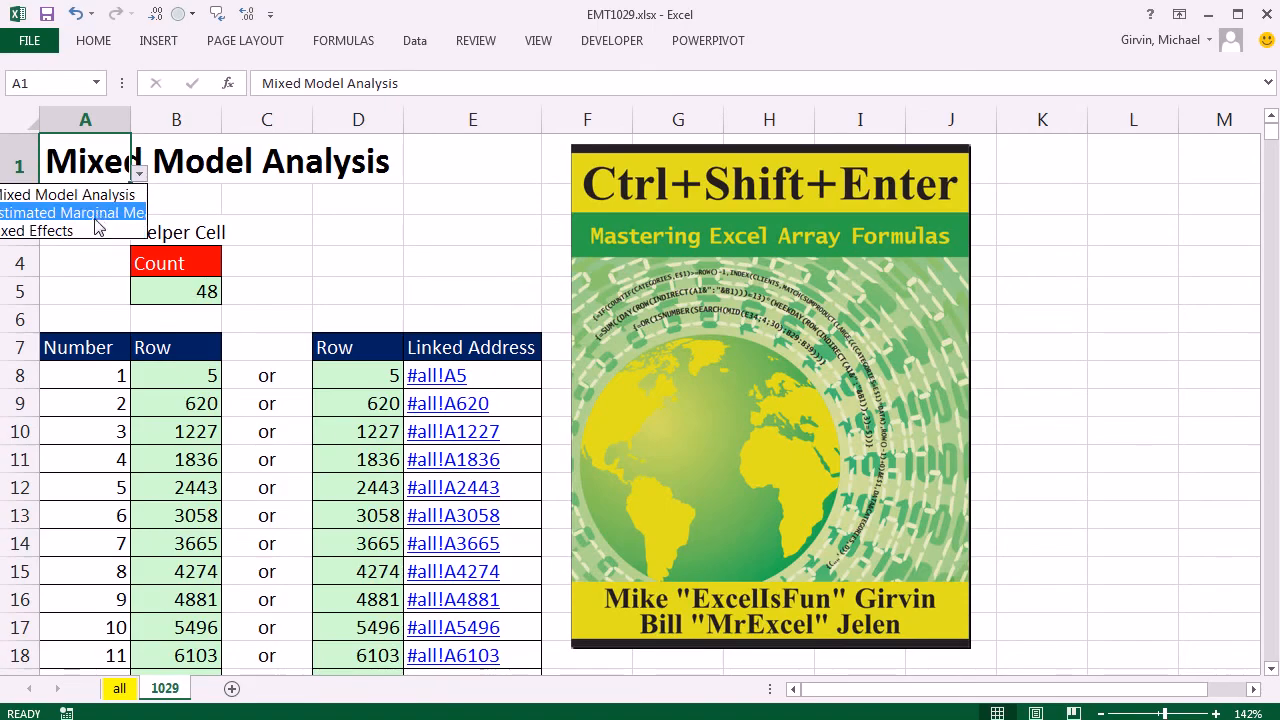
click(60, 228)
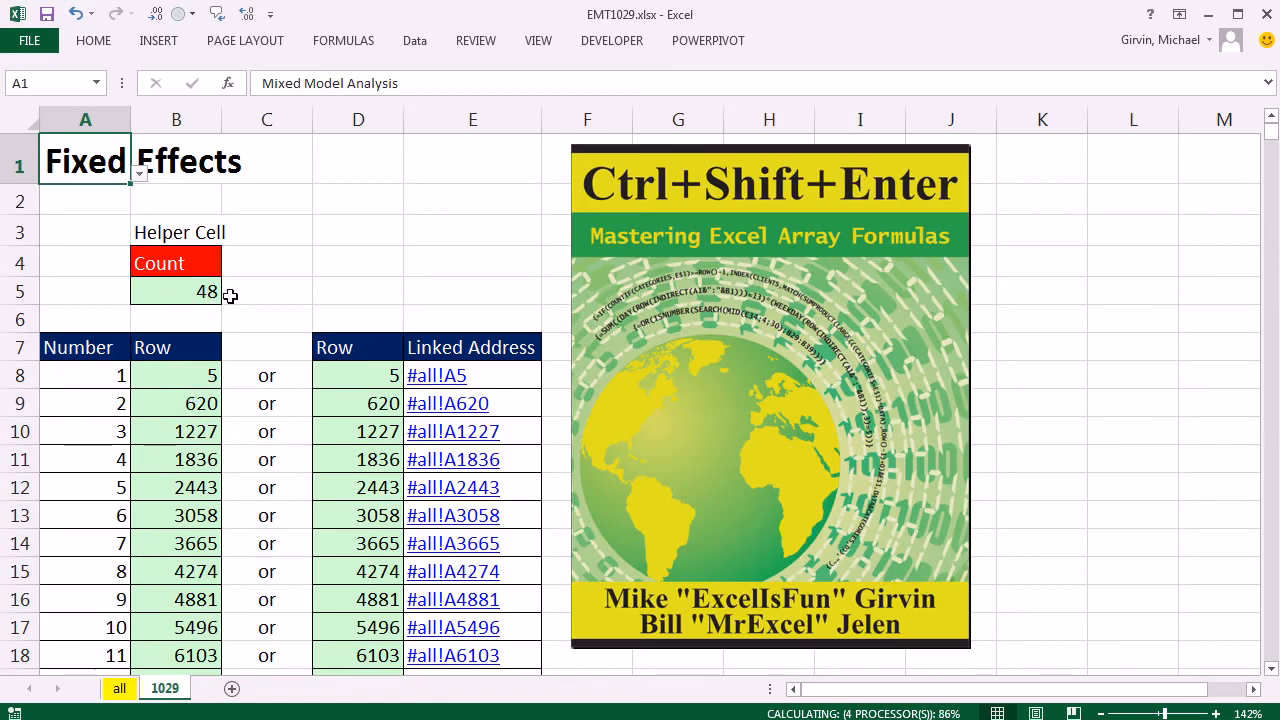
Remove the IFERROR wrapper and its empty-text argument from the formula in B8, keeping only the SMALL part.
double_click(191, 371)
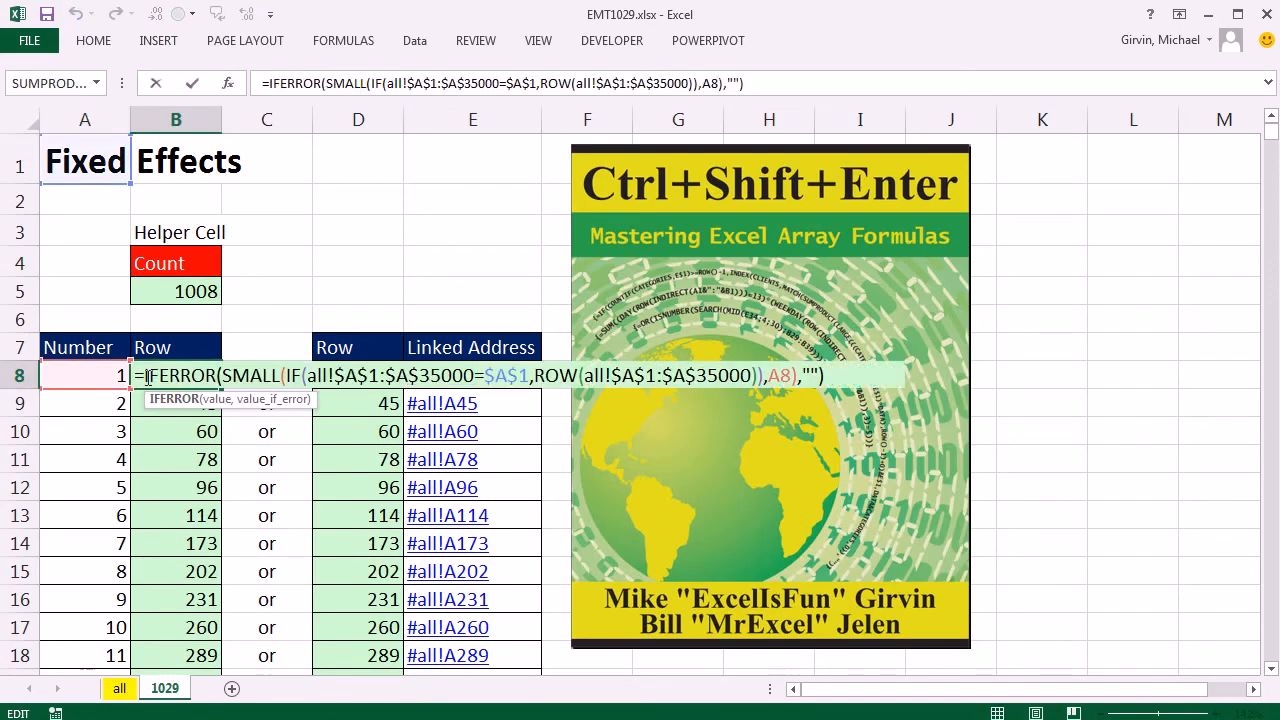
drag(147, 377, 220, 375)
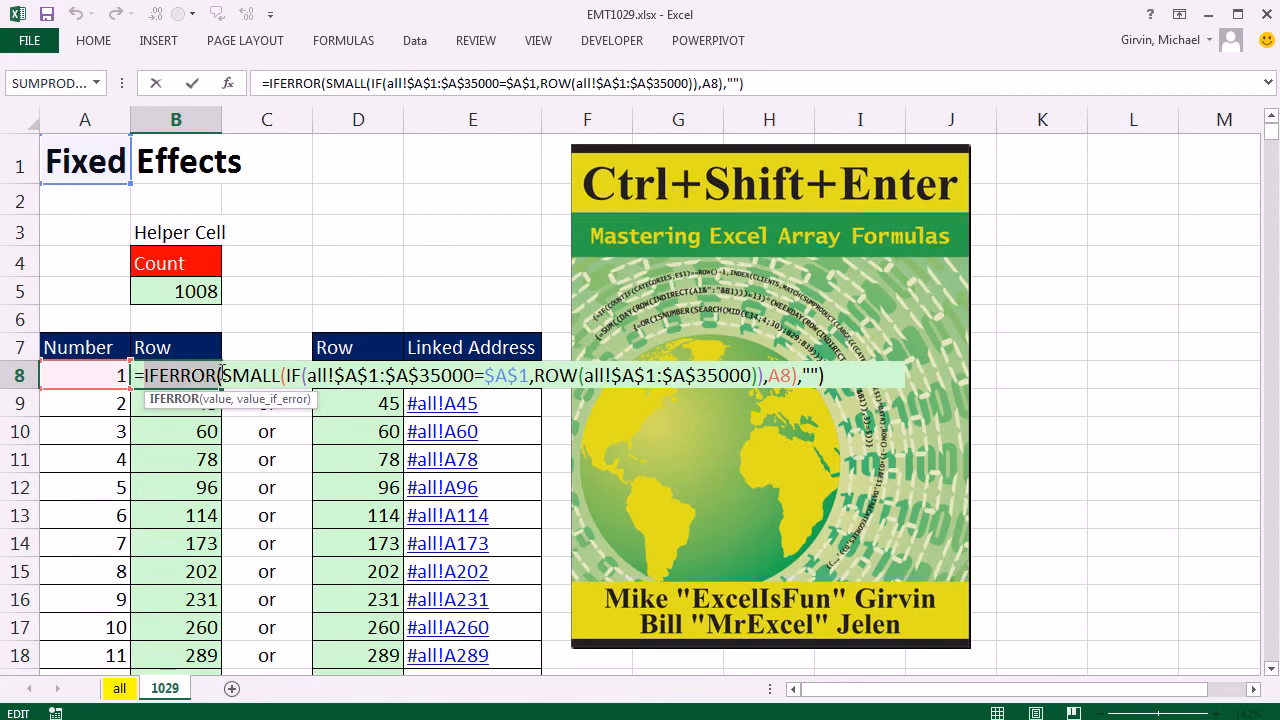
key(Delete)
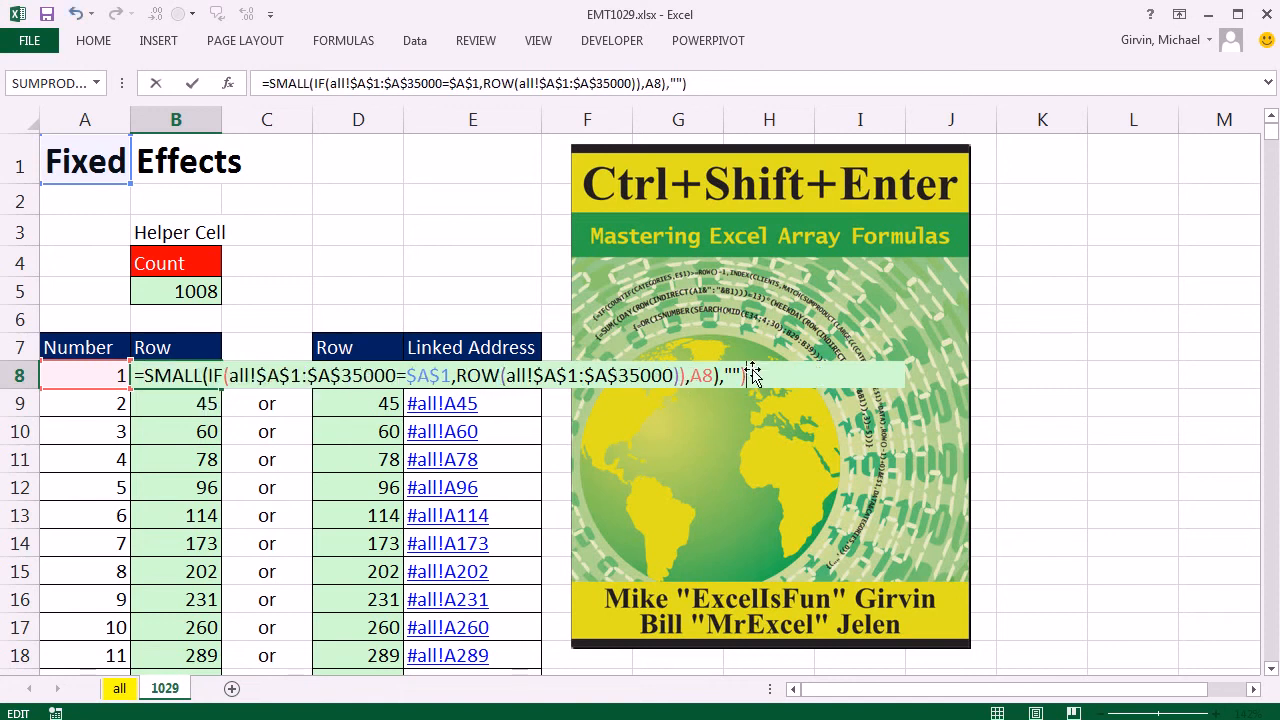
key(BackSpace)
key(BackSpace)
key(BackSpace)
key(BackSpace)
Put IF(A8>$B$5,"", in front of SMALL in the B8 formula, making SMALL the value if false.
click(145, 375)
text(IF()
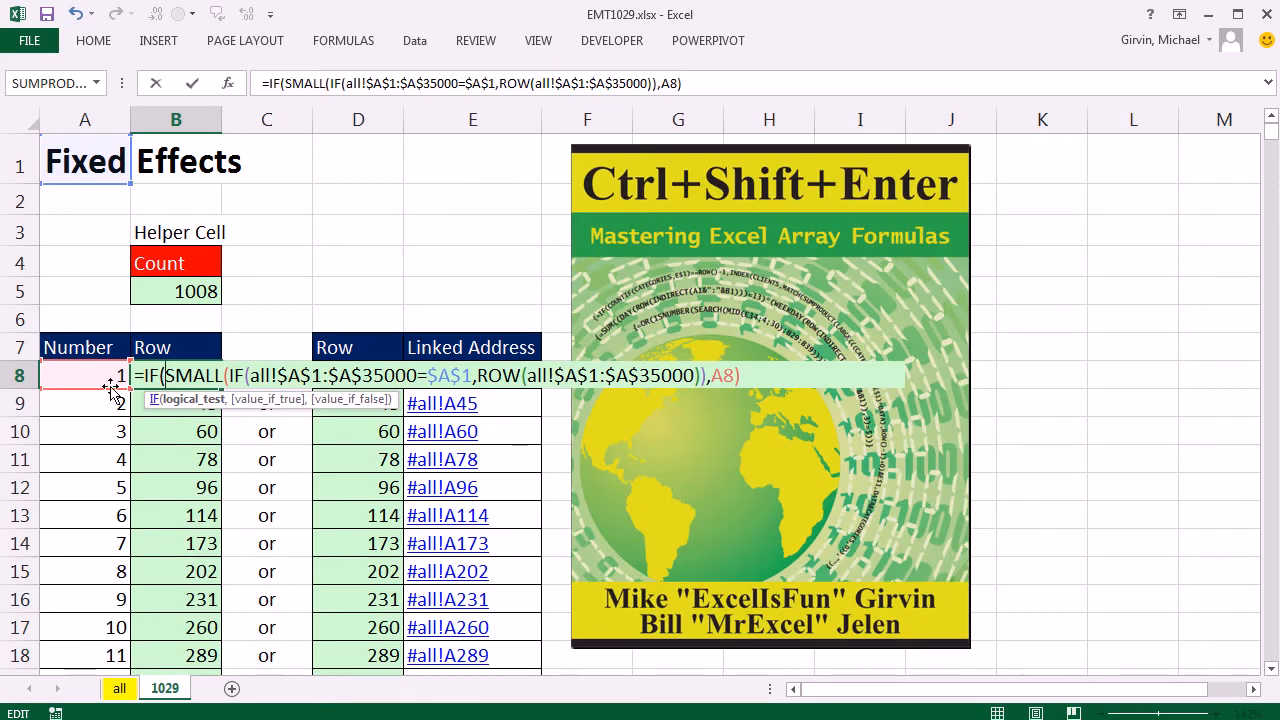
click(81, 381)
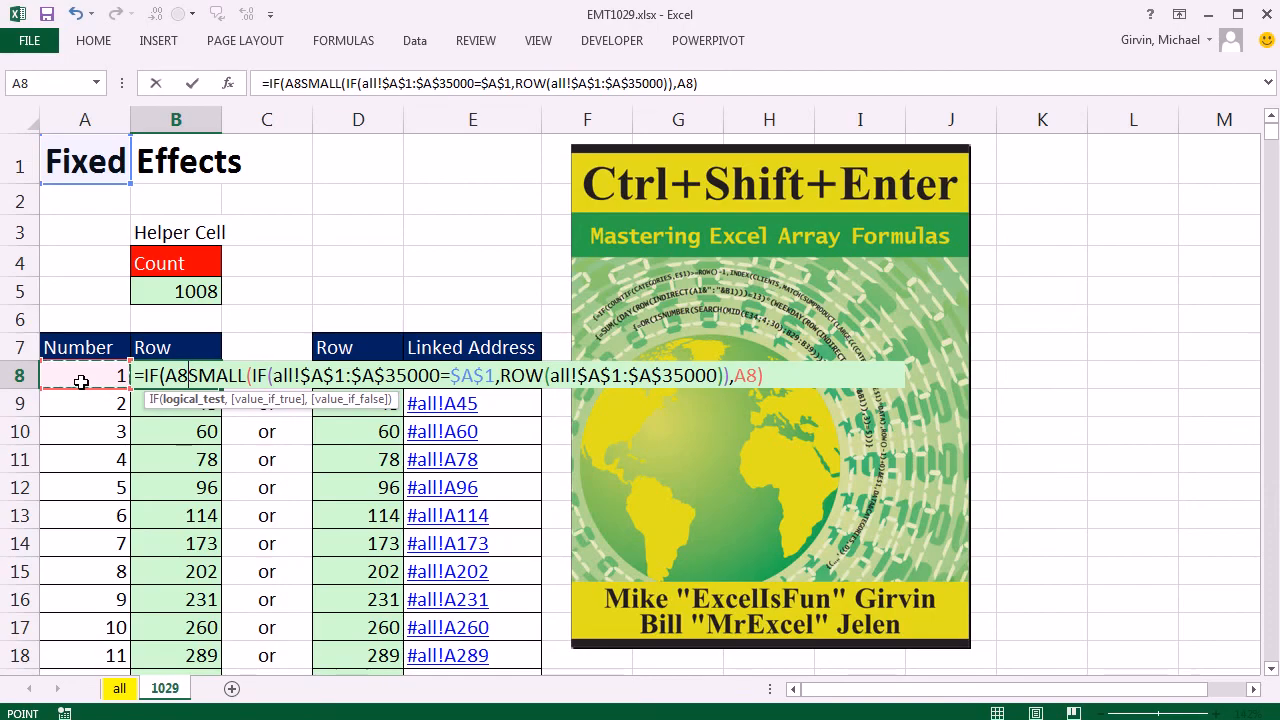
text(>)
click(200, 292)
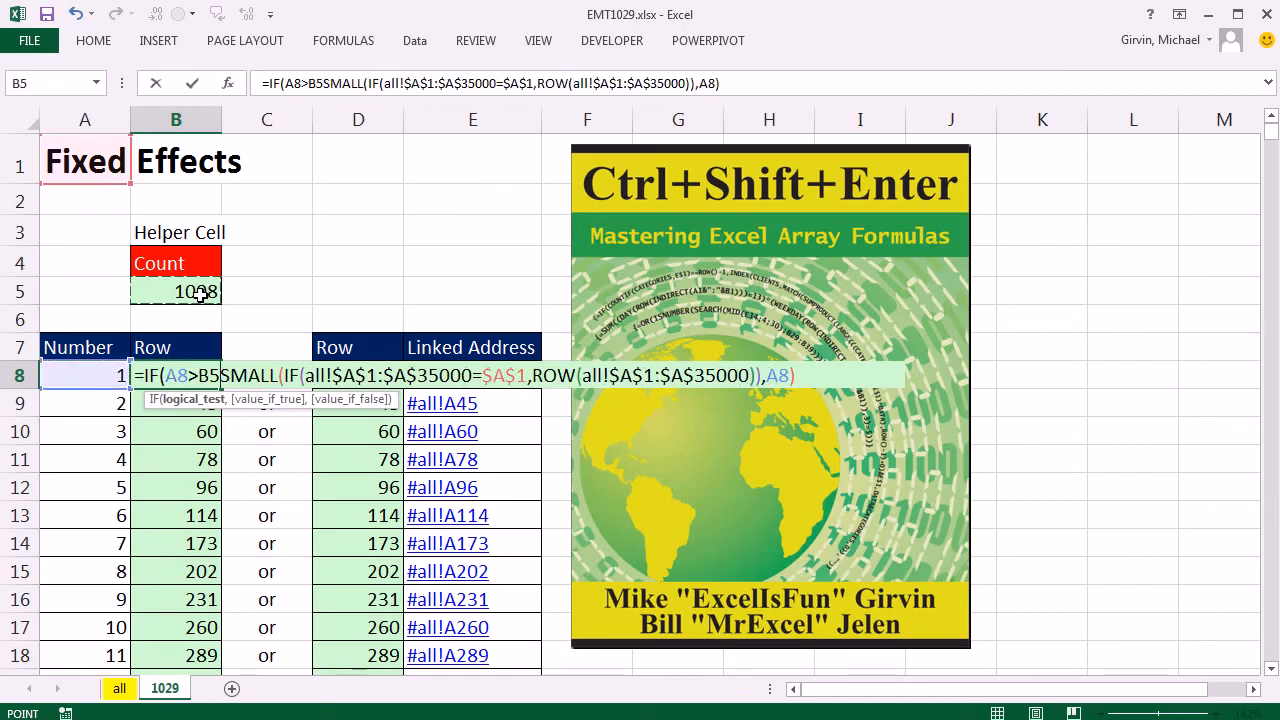
key(F4)
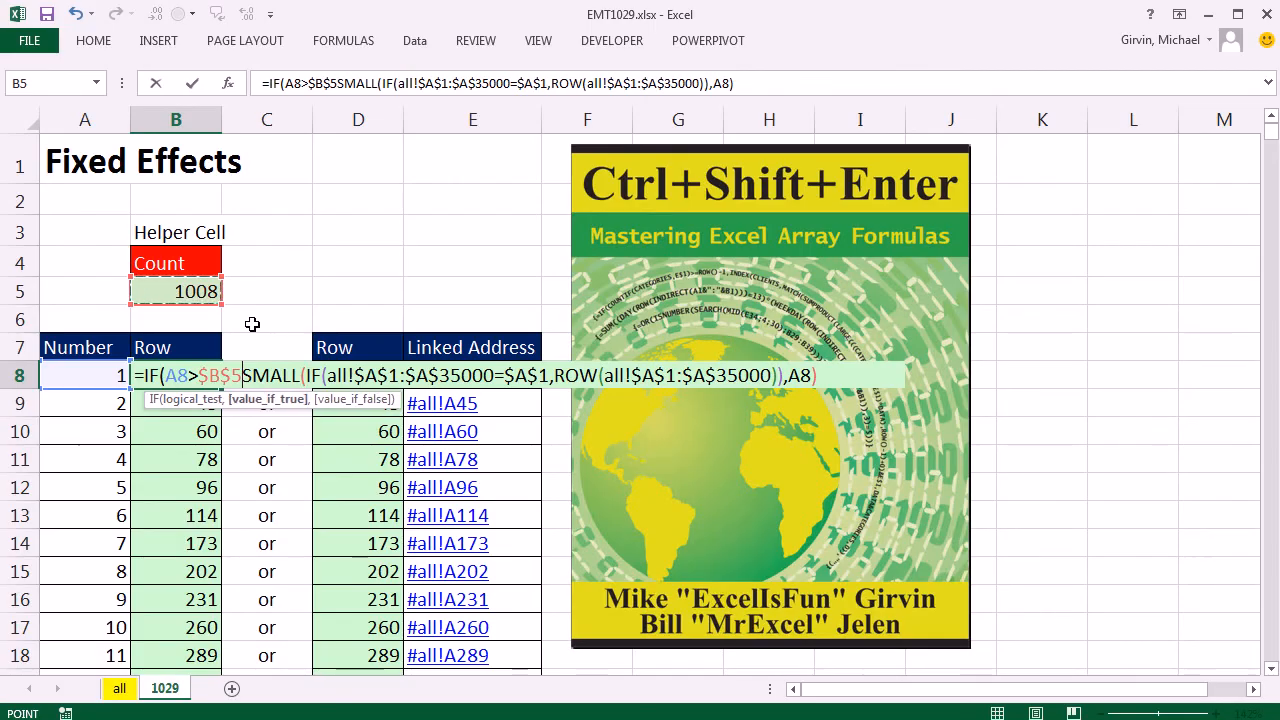
text(,)
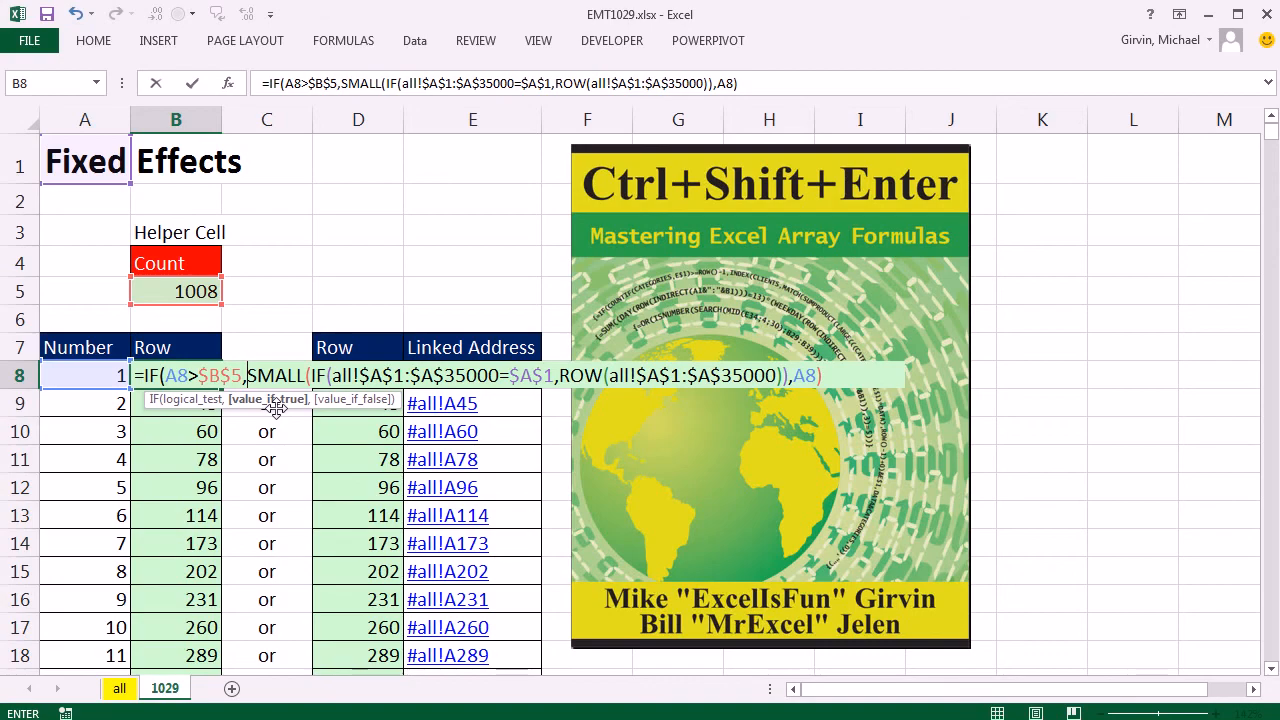
text("")
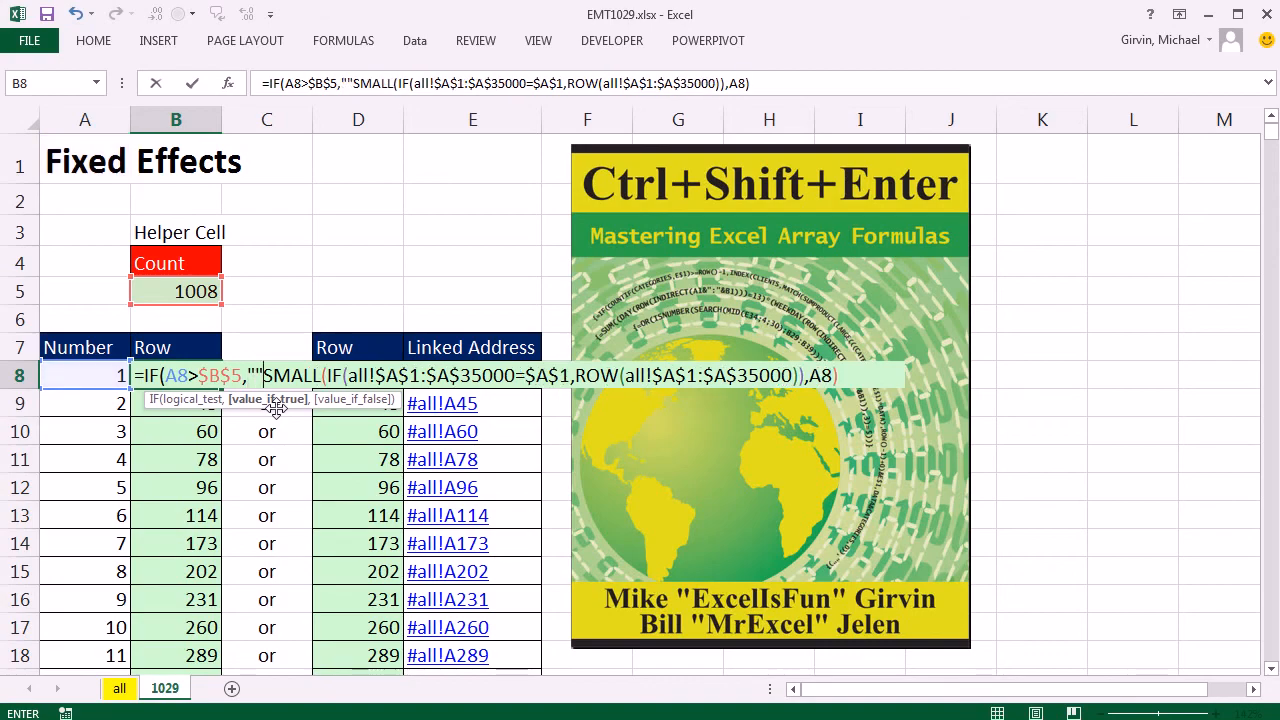
text(,)
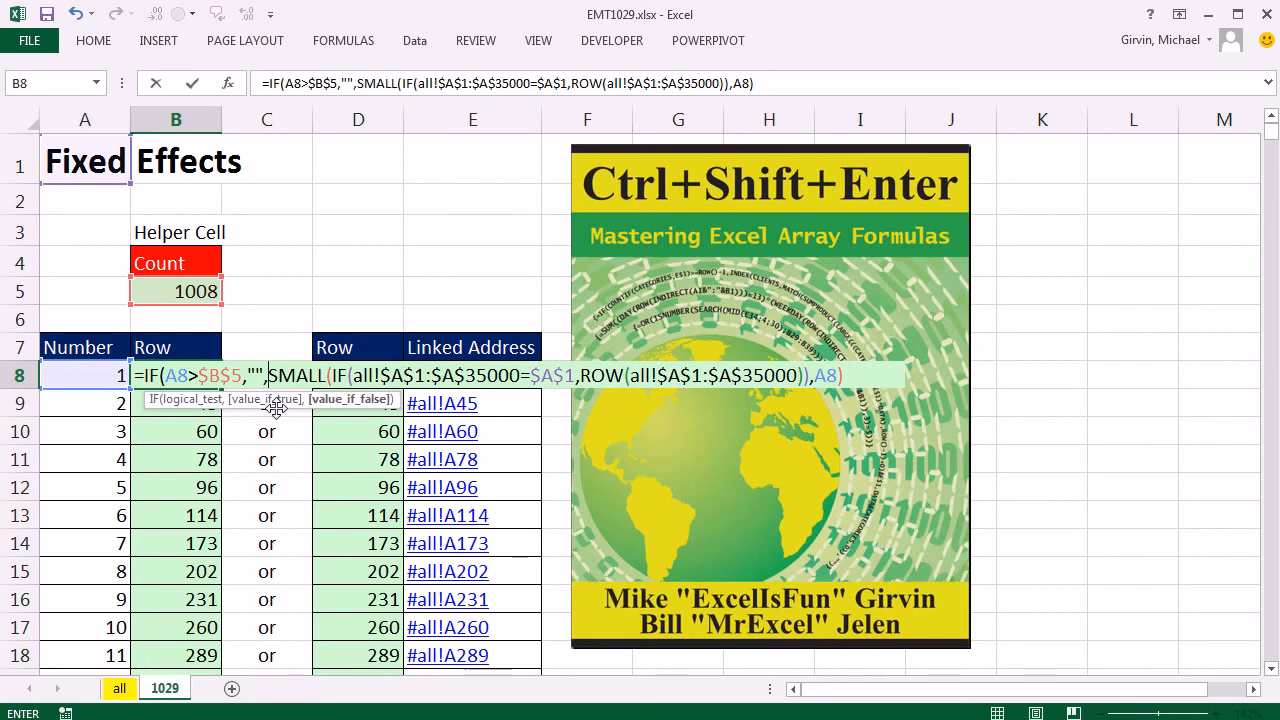
Close the IF function in B8, enter it as an array formula and copy it down the Row column.
click(849, 374)
text())
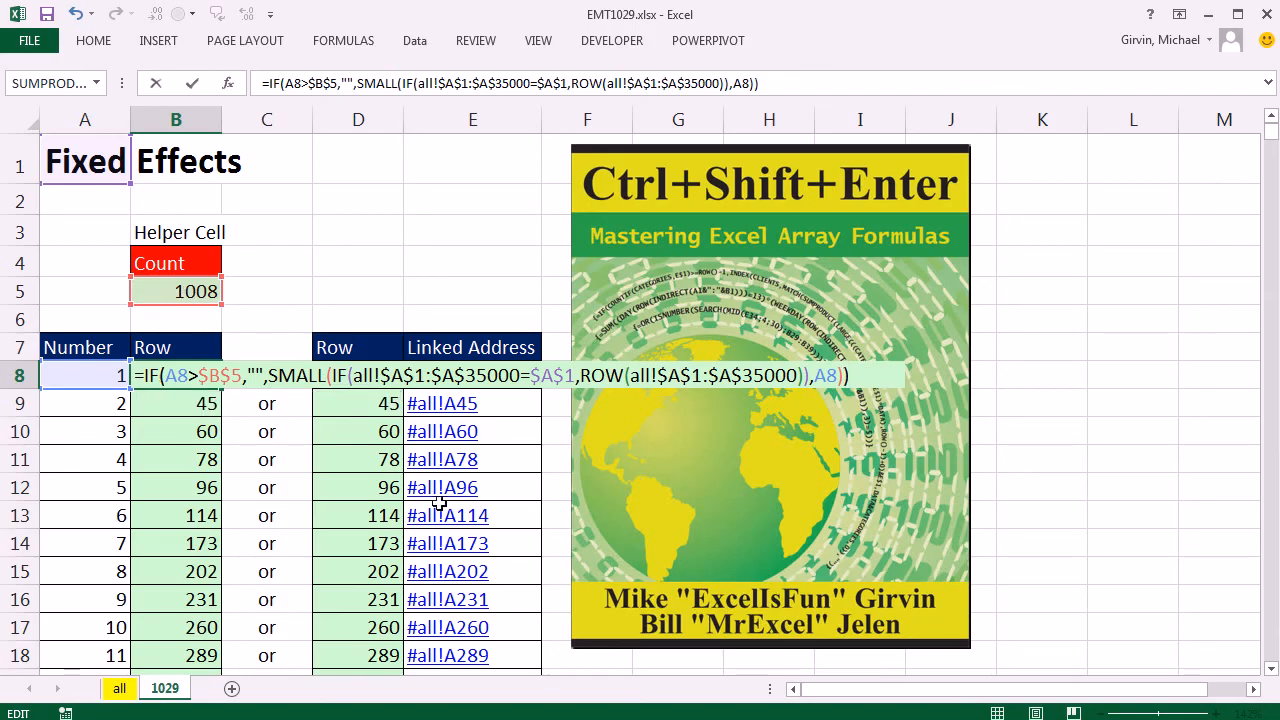
key(ctrl+shift+Return)
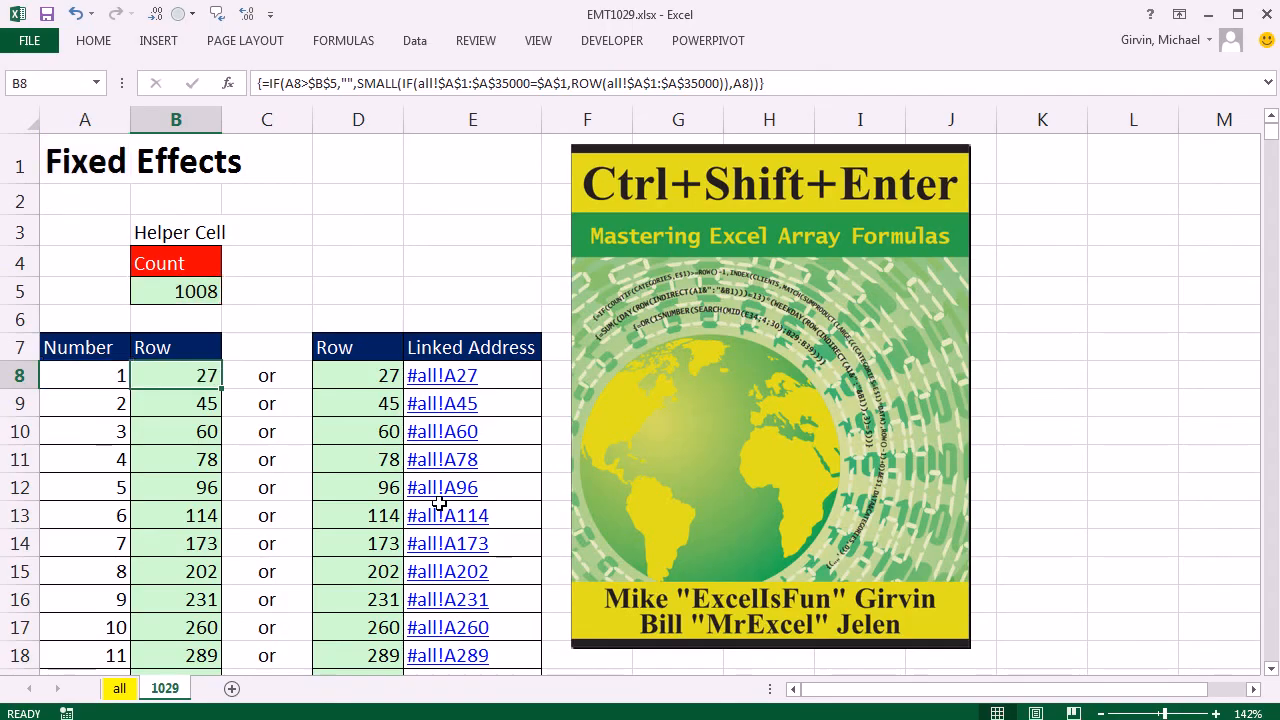
double_click(221, 388)
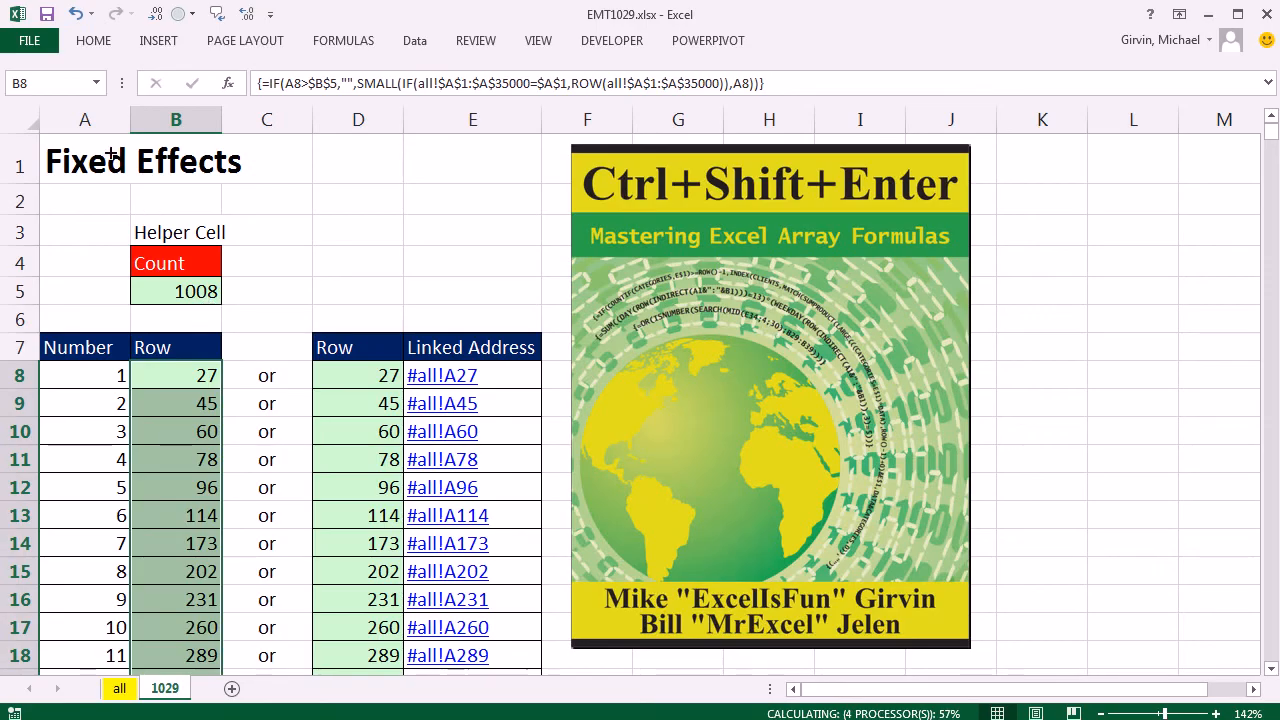
Choose Mixed Model Analysis as the lookup title in A1.
click(81, 147)
click(140, 173)
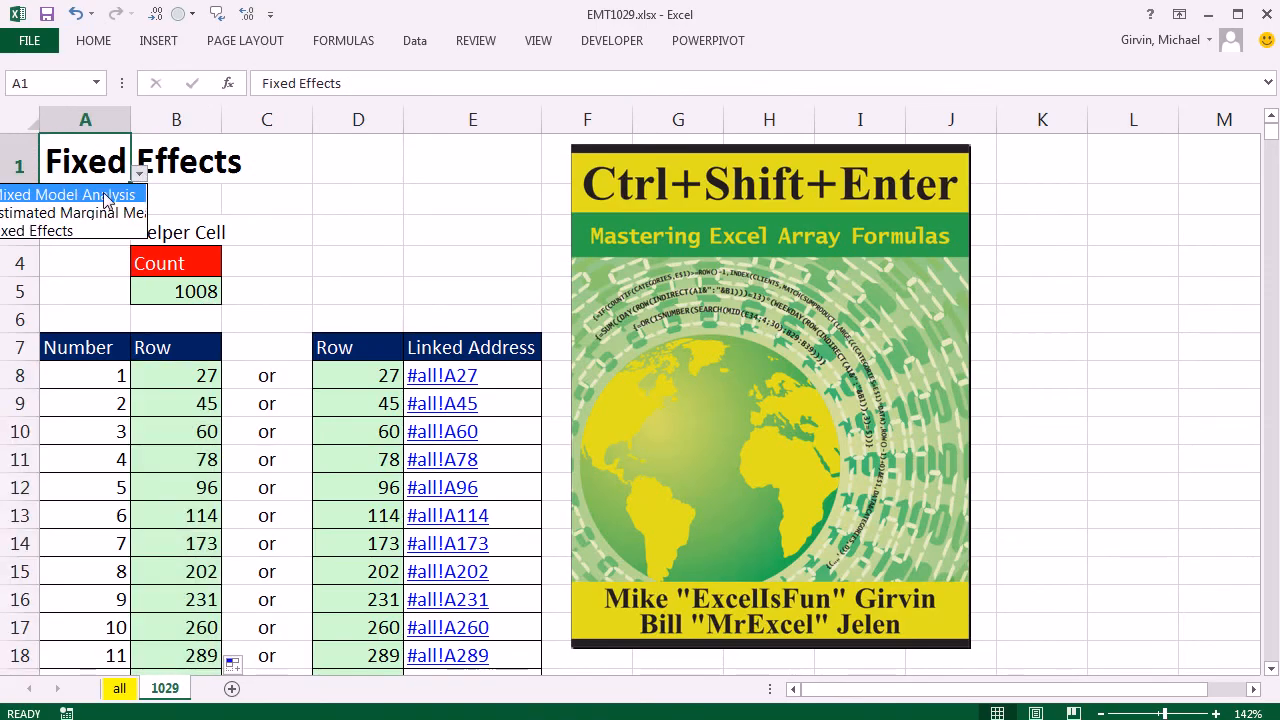
click(105, 197)
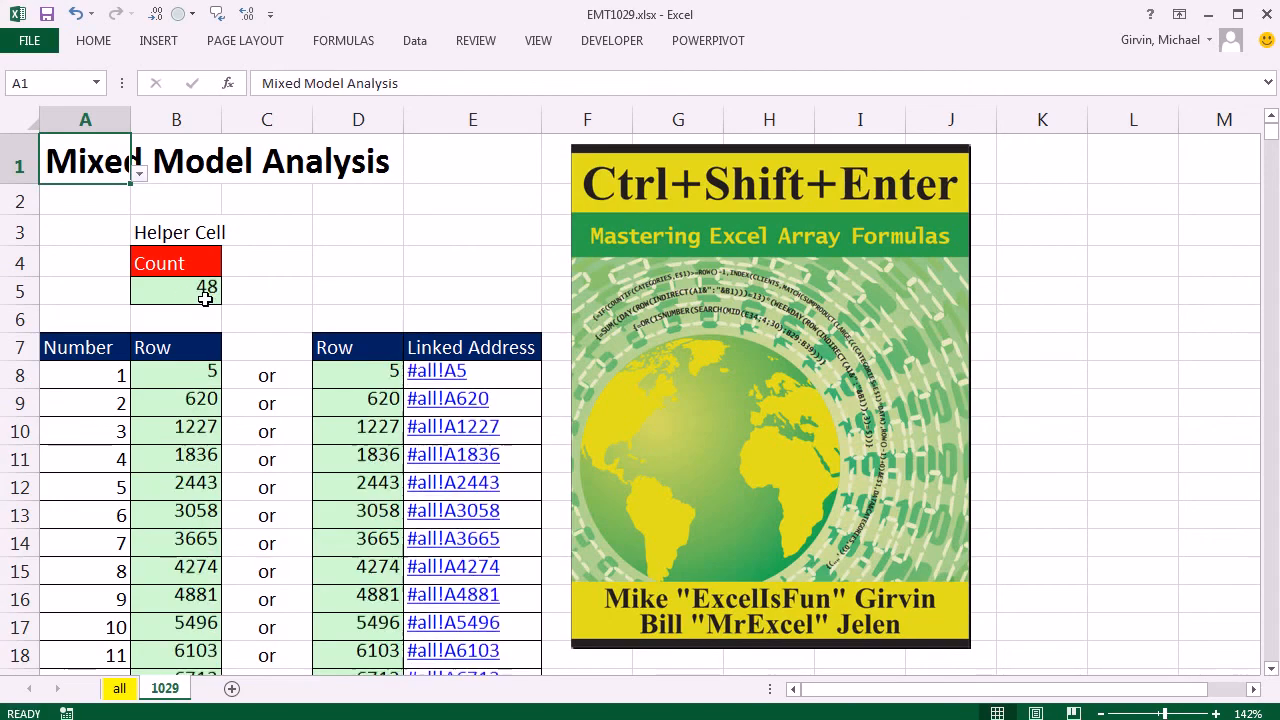
Examine the logical test and both value arguments of the copied IF formula in B56, keeping it as an array formula.
scroll(238, 389, down, 16)
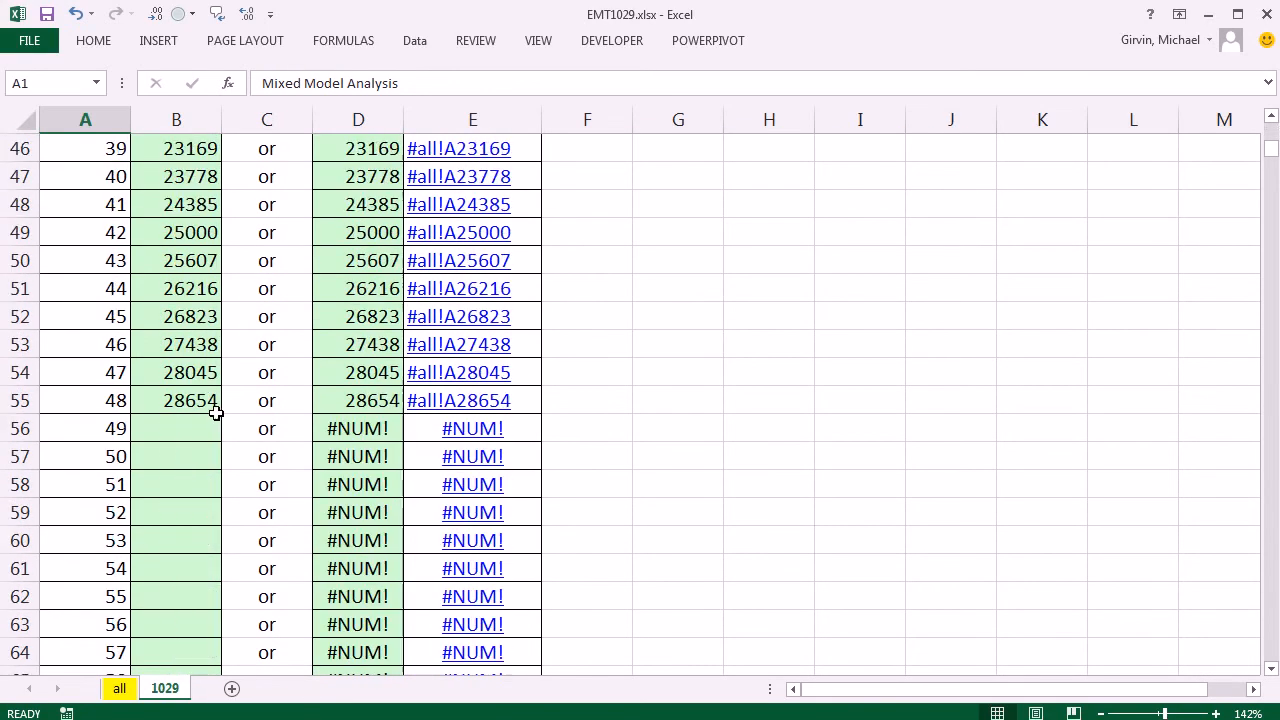
double_click(177, 340)
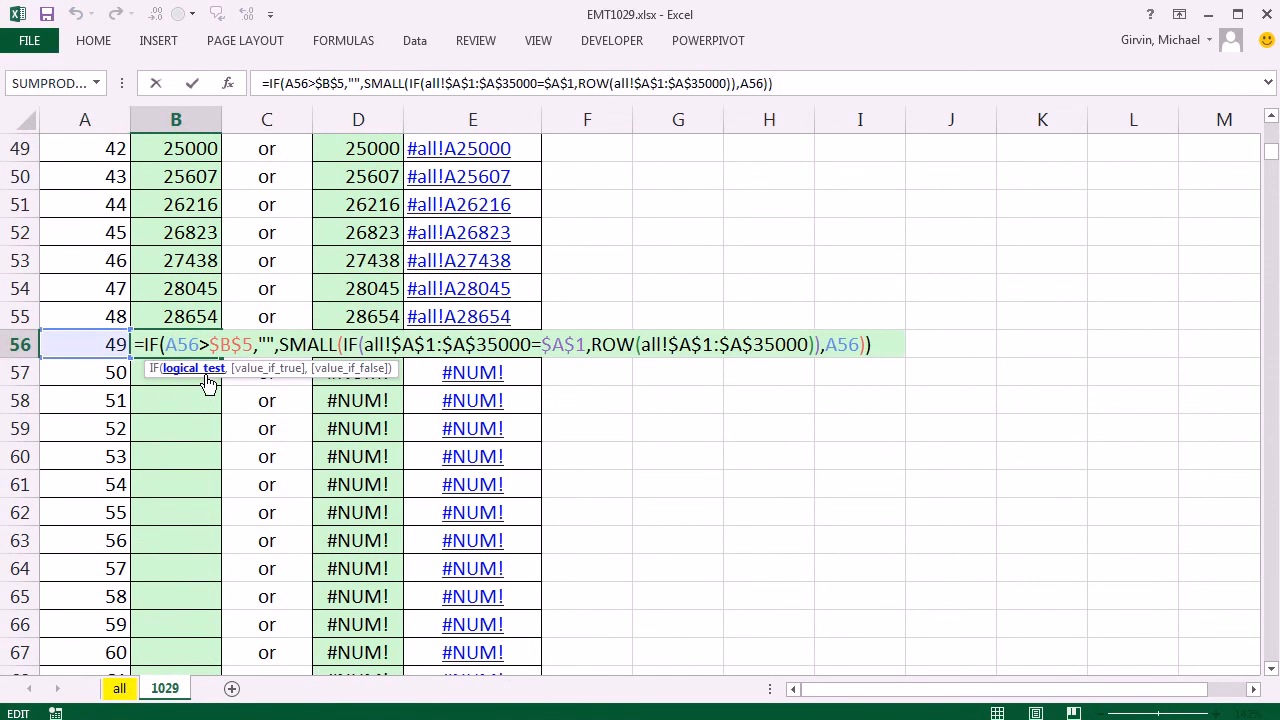
click(352, 369)
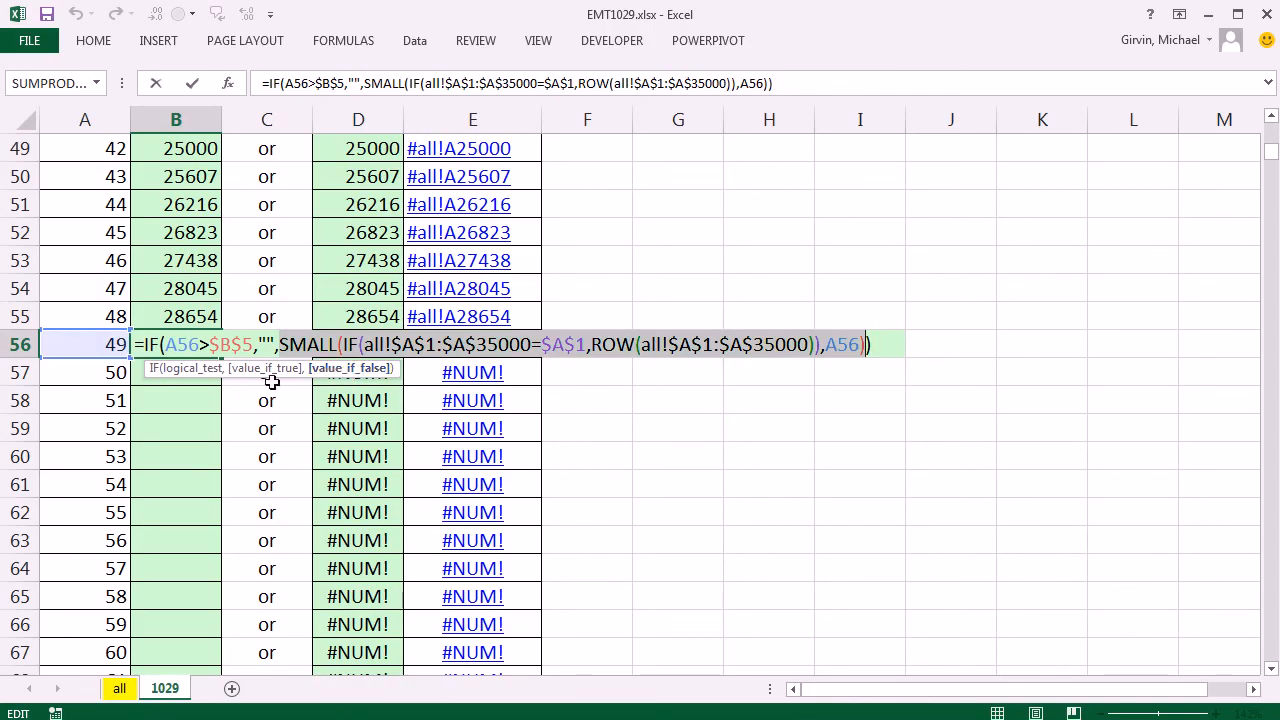
click(207, 344)
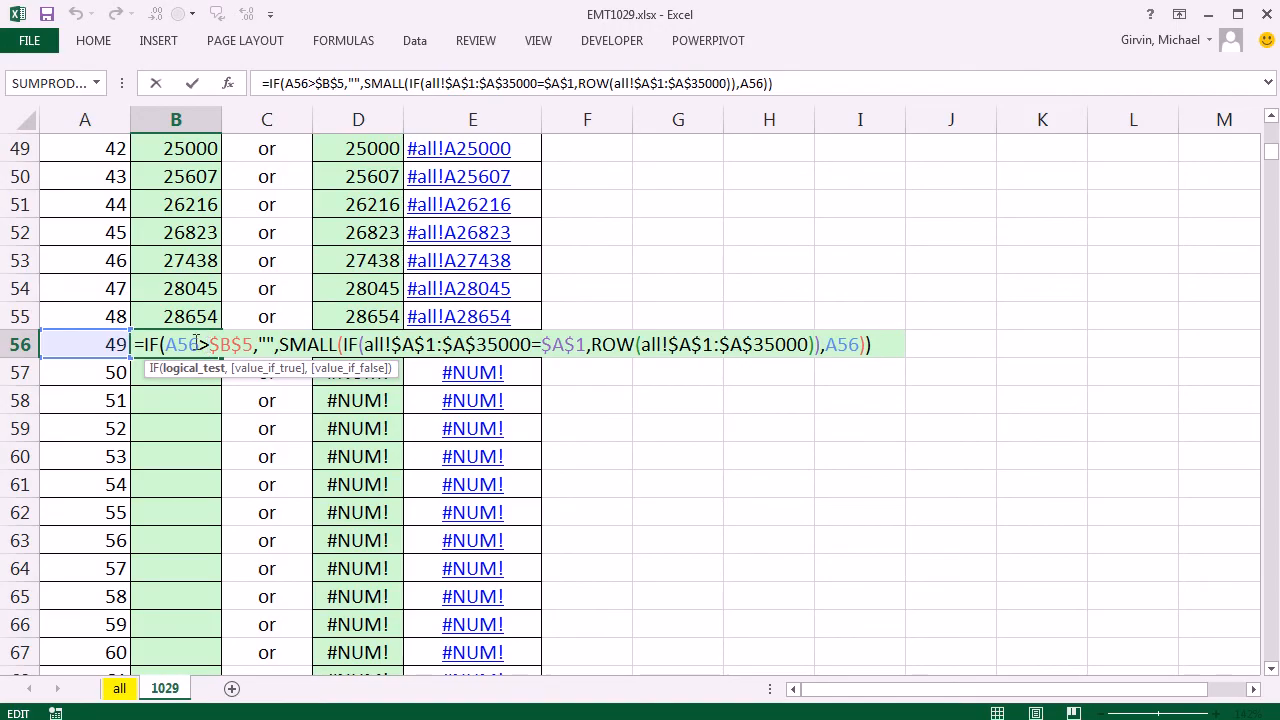
click(269, 344)
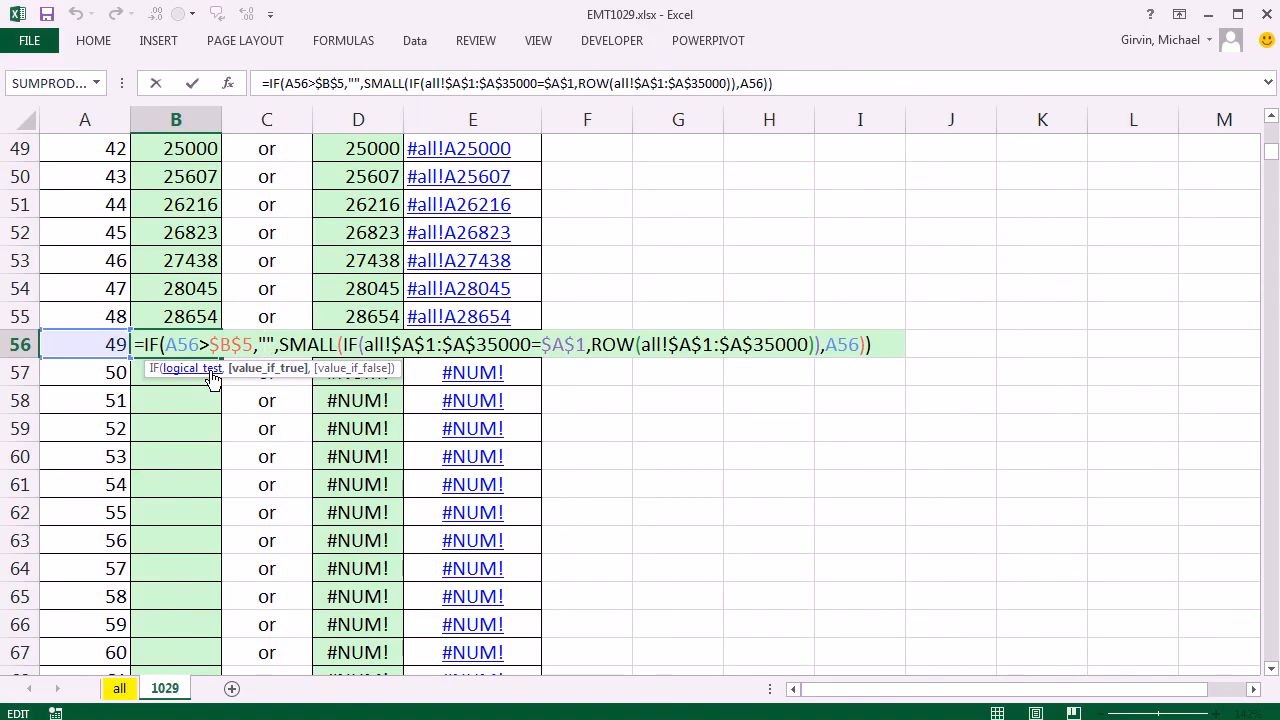
key(ctrl+shift+Return)
Open the array formula in B8 for editing.
scroll(289, 371, up, 16)
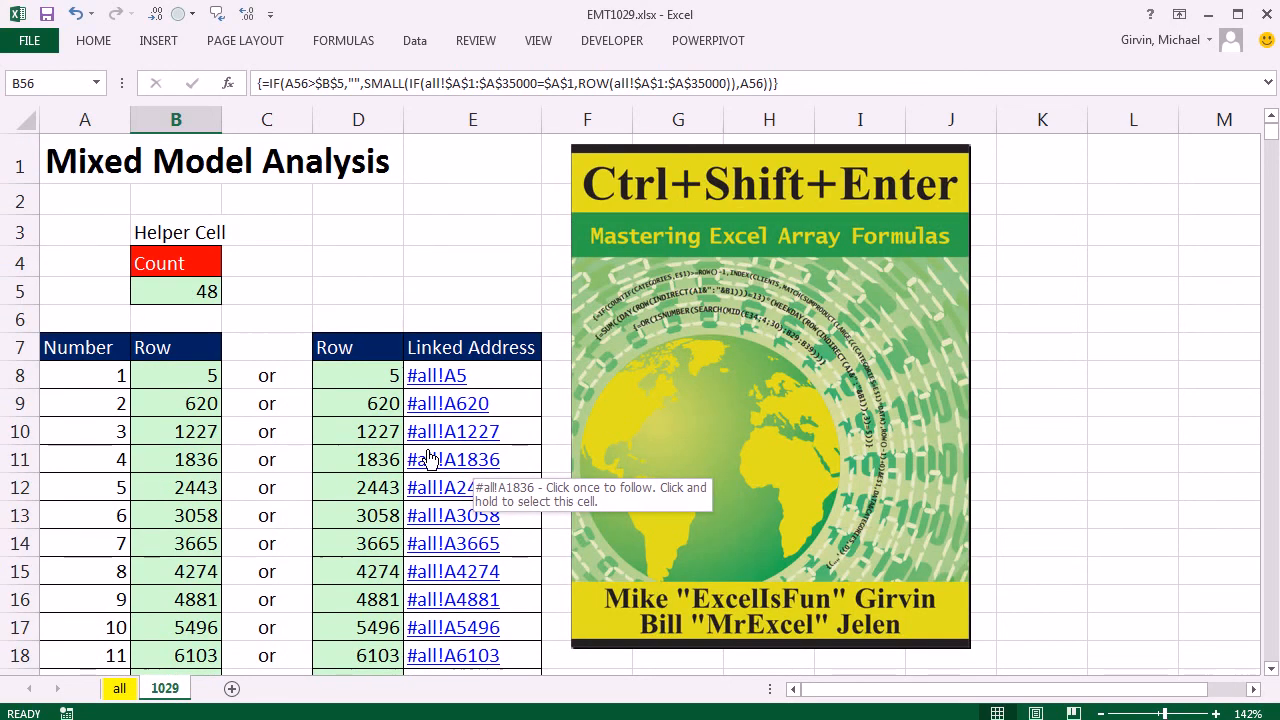
click(177, 378)
key(F2)
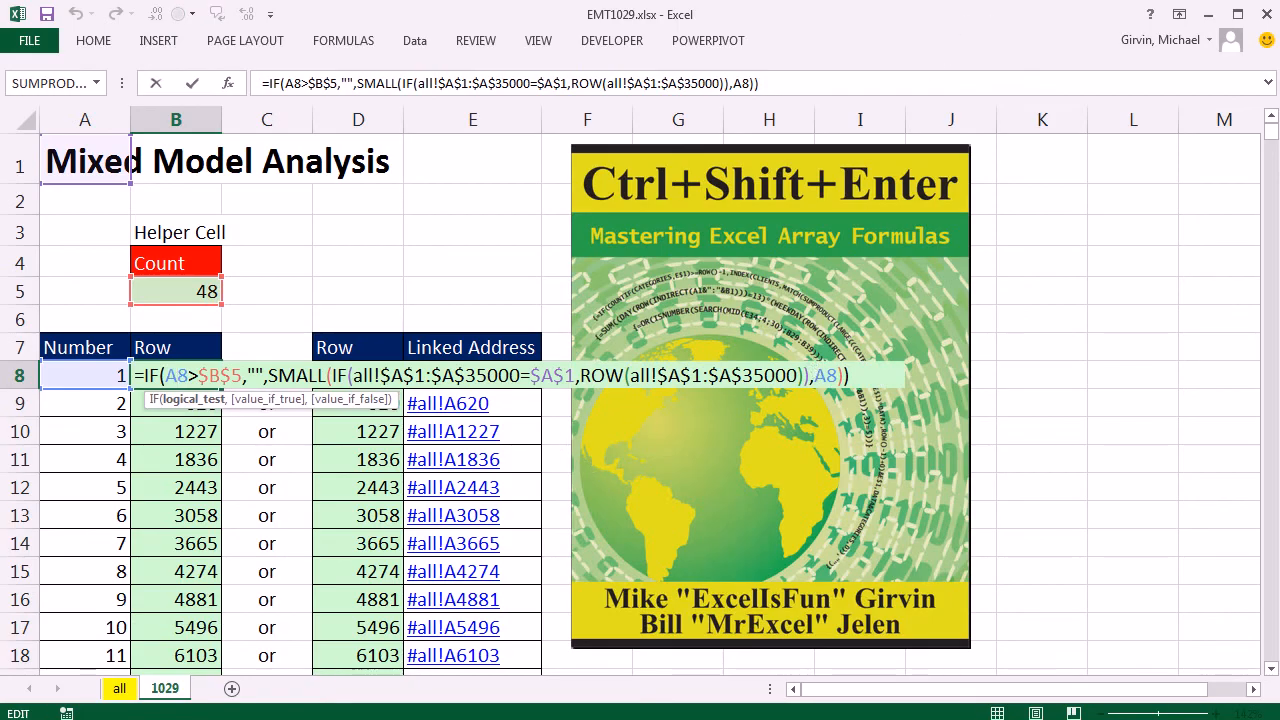